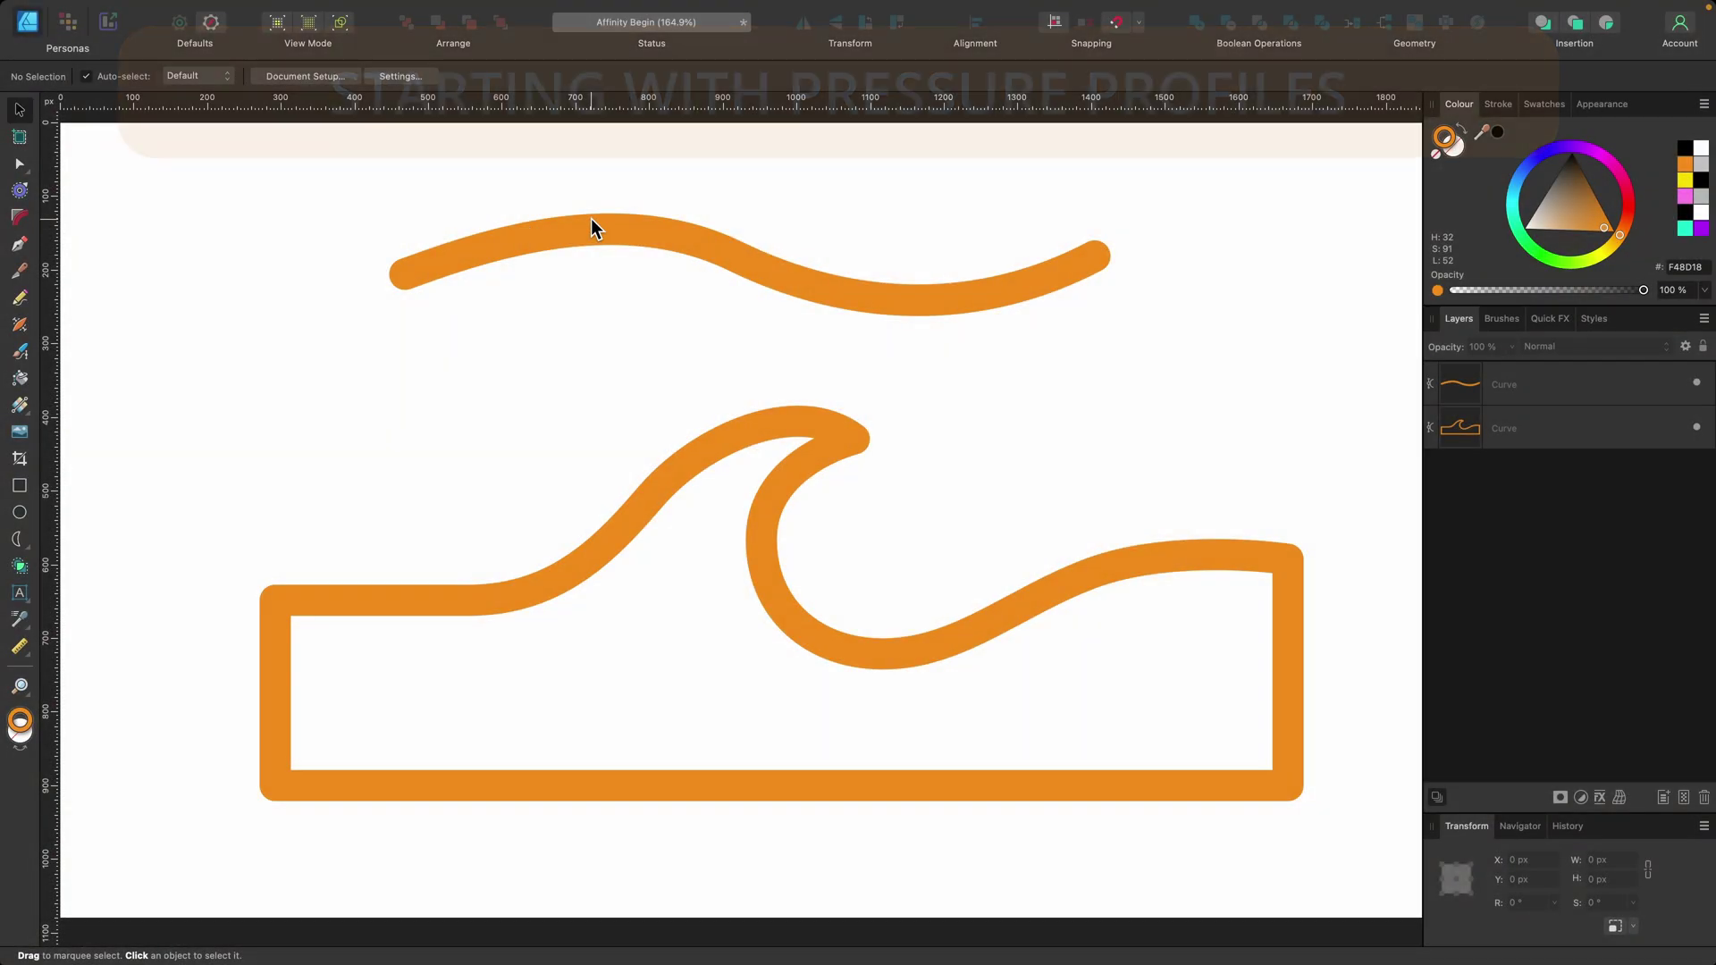
Select the upper orange wave line with the Move tool
click(591, 219)
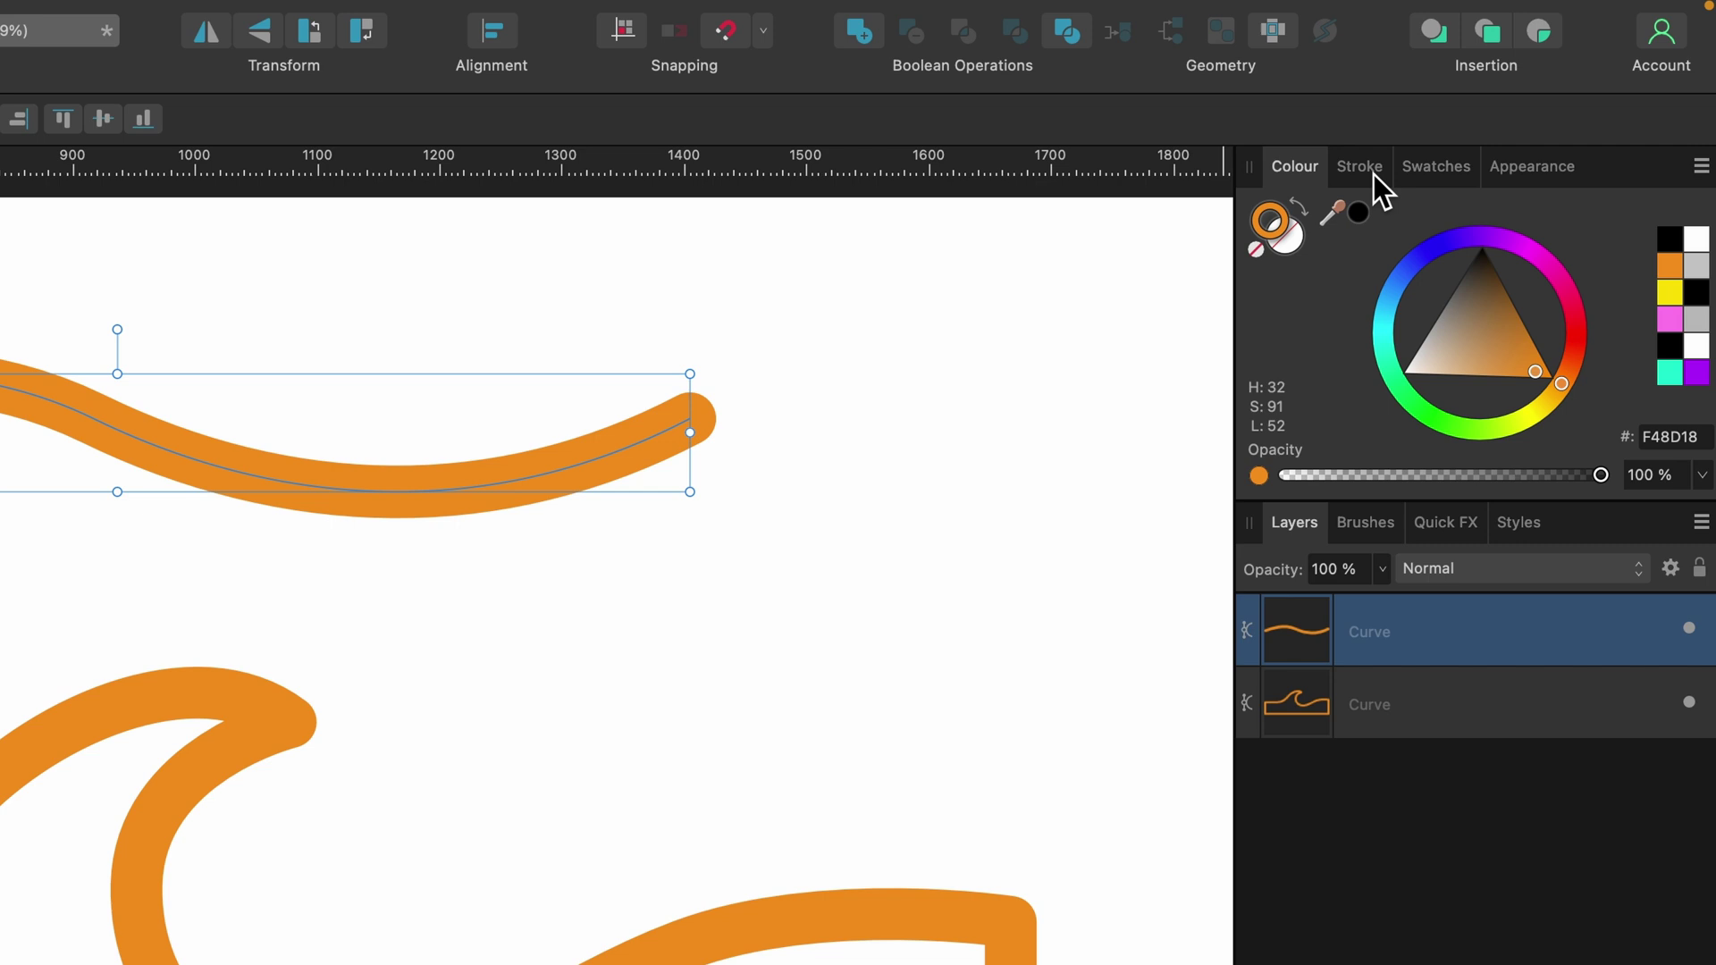
Set the top wave line's stroke width to 45 px in the Stroke panel
click(1497, 103)
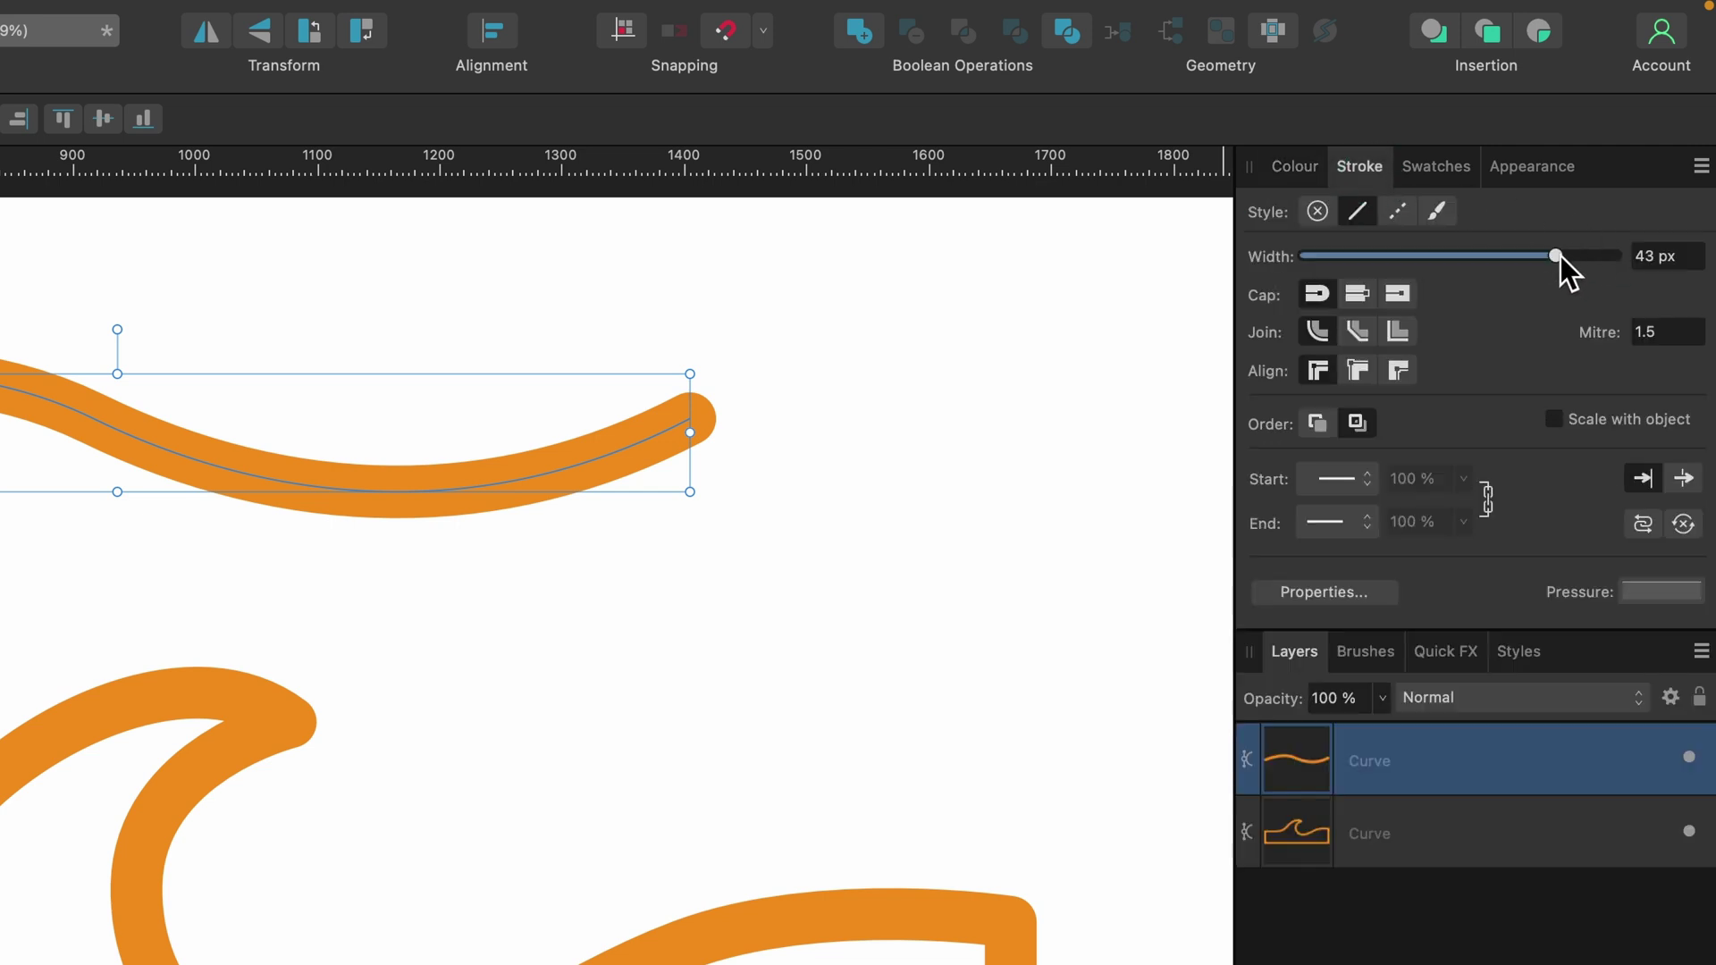
mouse_move(1561, 256)
mouse_down()
mouse_move(1452, 261)
mouse_move(1626, 240)
mouse_move(1549, 249)
mouse_move(1567, 248)
mouse_up()
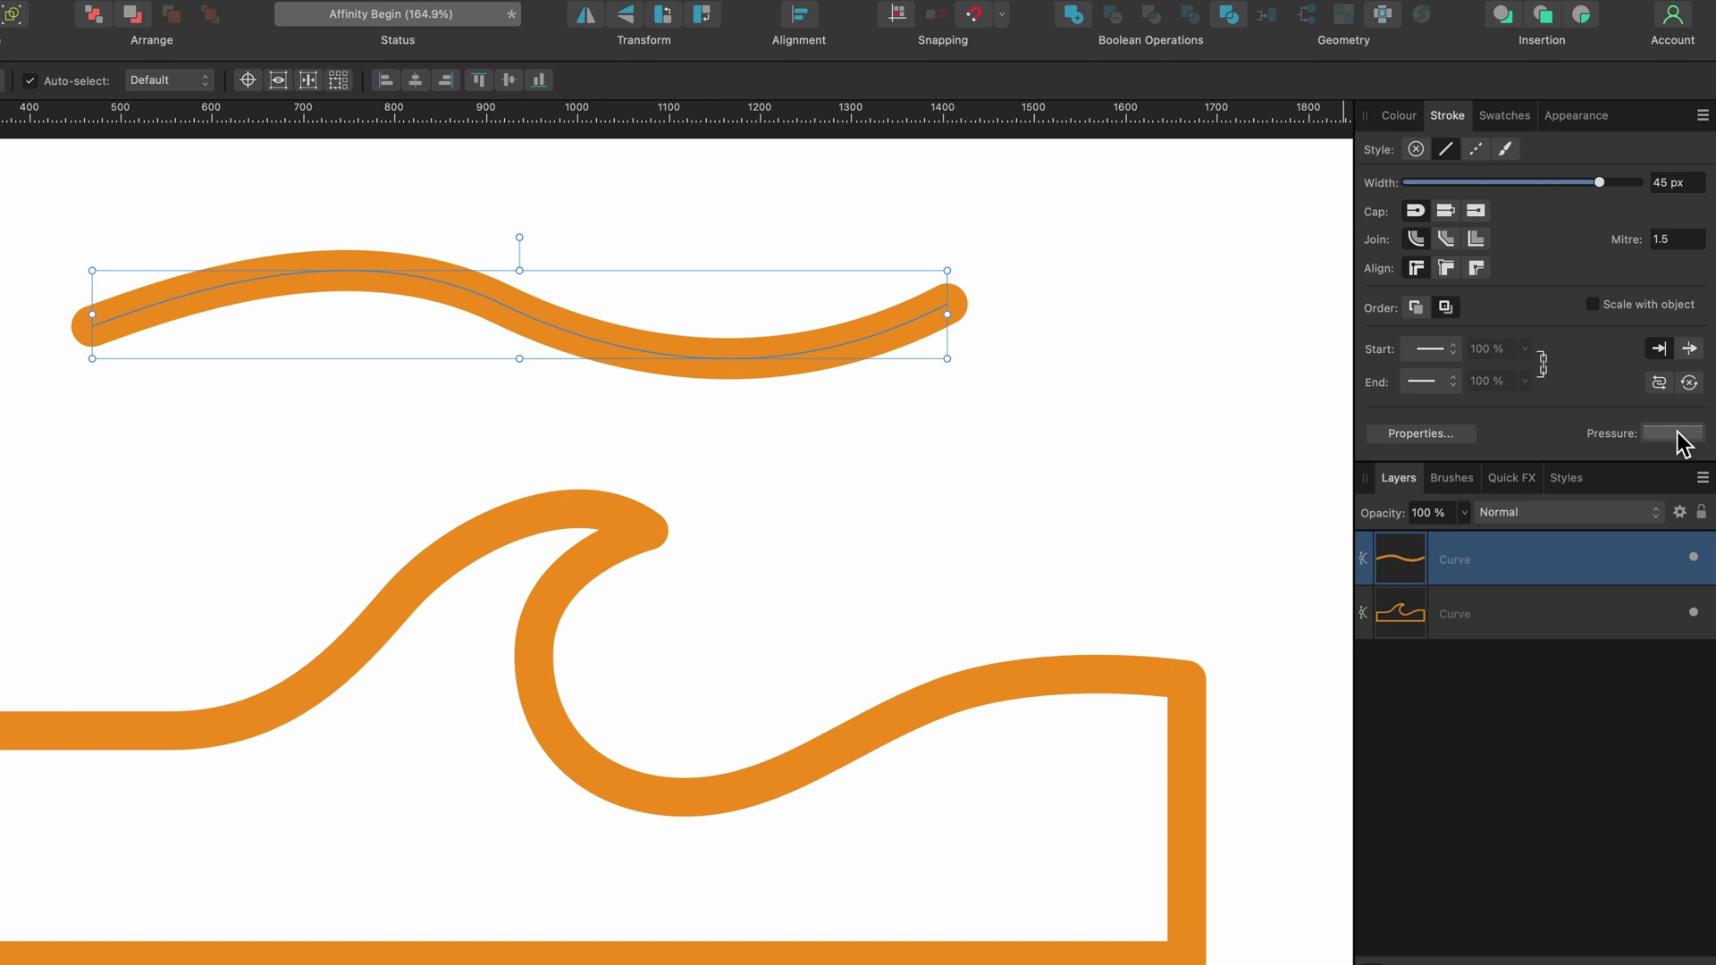
Open the pressure graph, test tapering the line's start, then restore its full width
click(1679, 434)
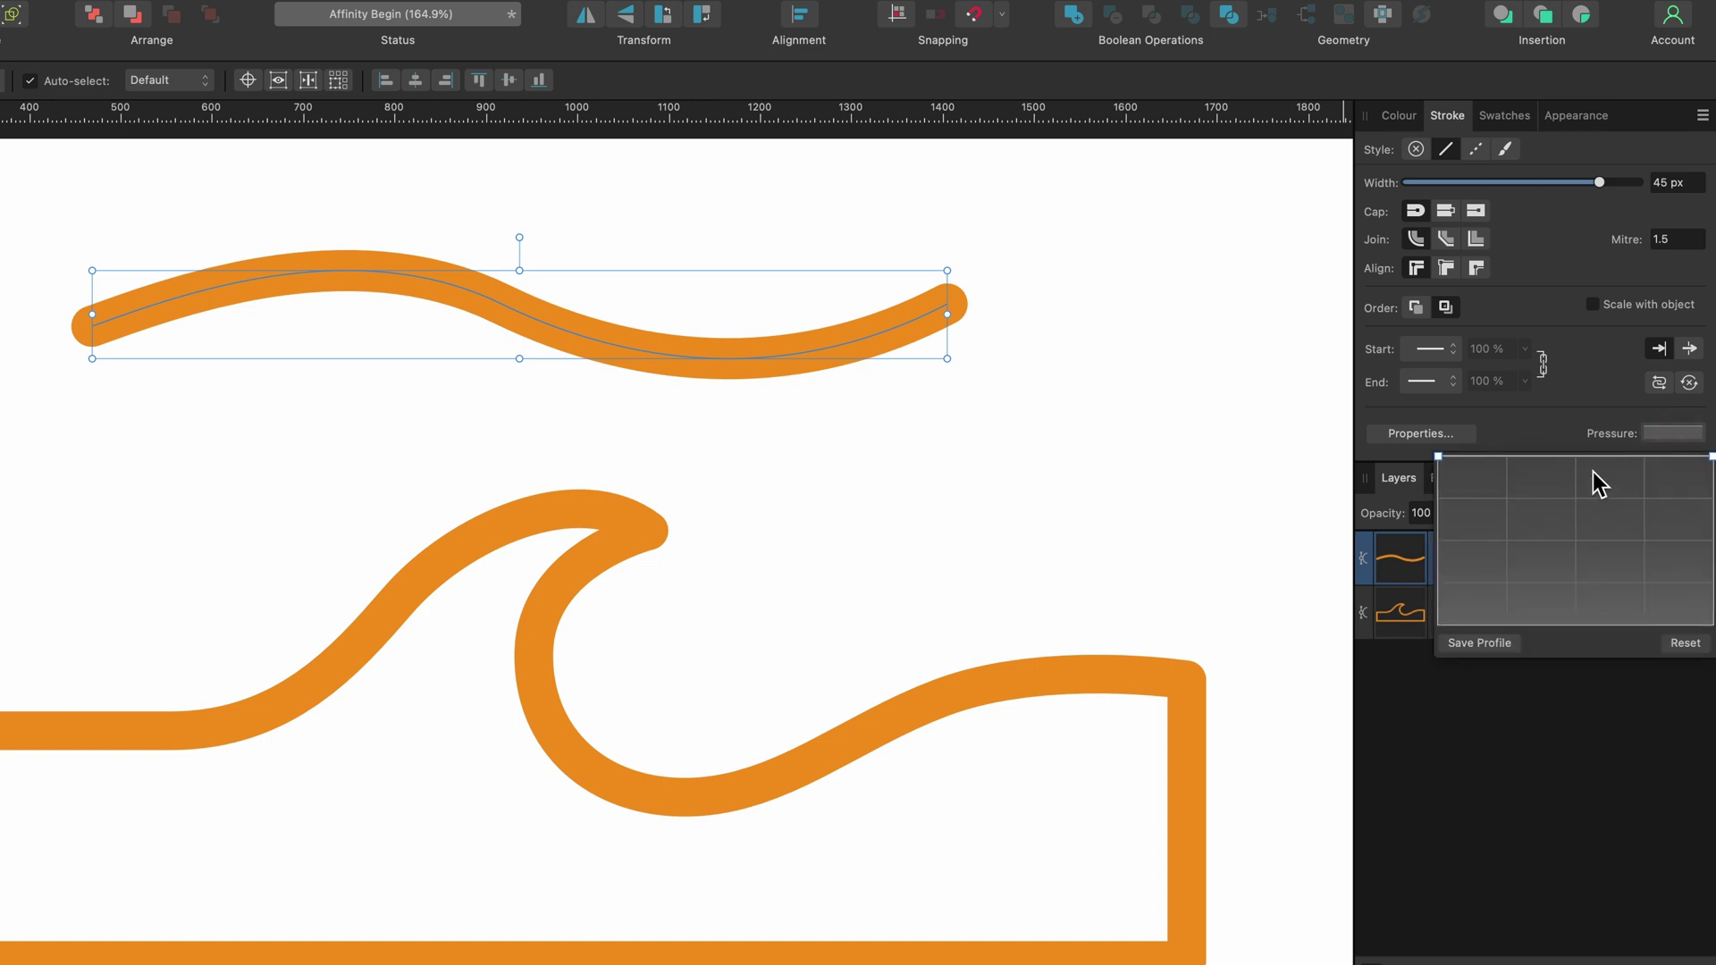
click(1438, 456)
mouse_move(1439, 459)
mouse_down()
mouse_move(1439, 626)
mouse_move(1421, 436)
mouse_up()
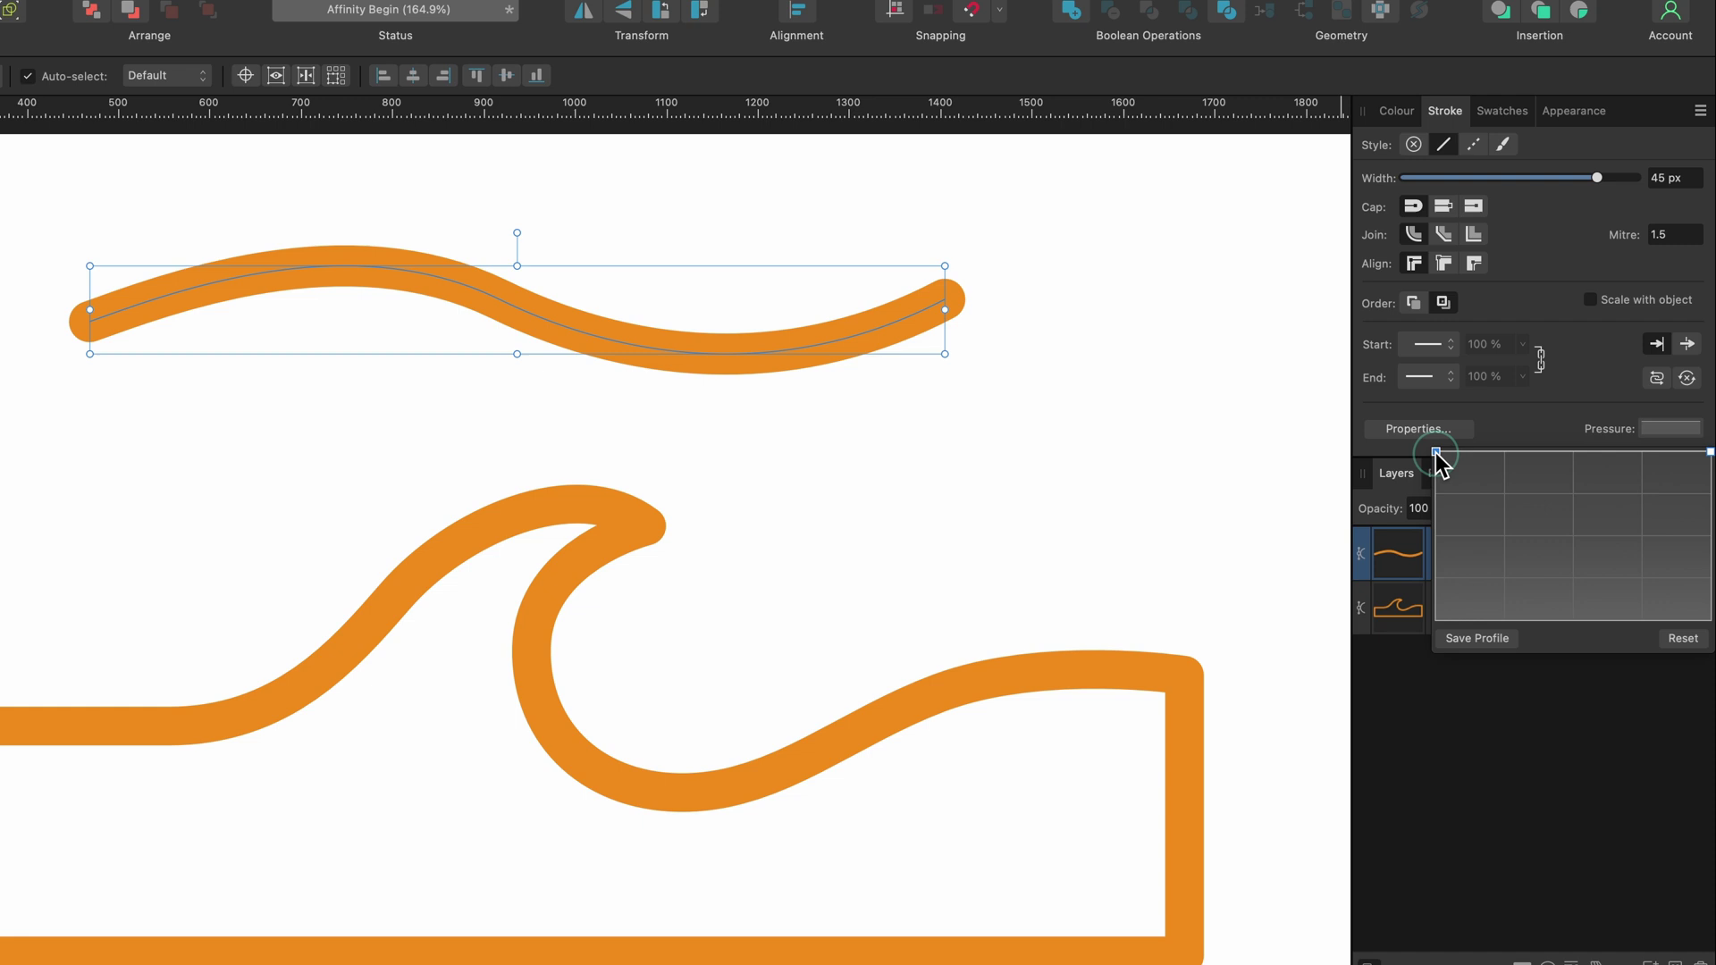
drag(1242, 277, 1233, 404)
drag(1432, 529, 1423, 632)
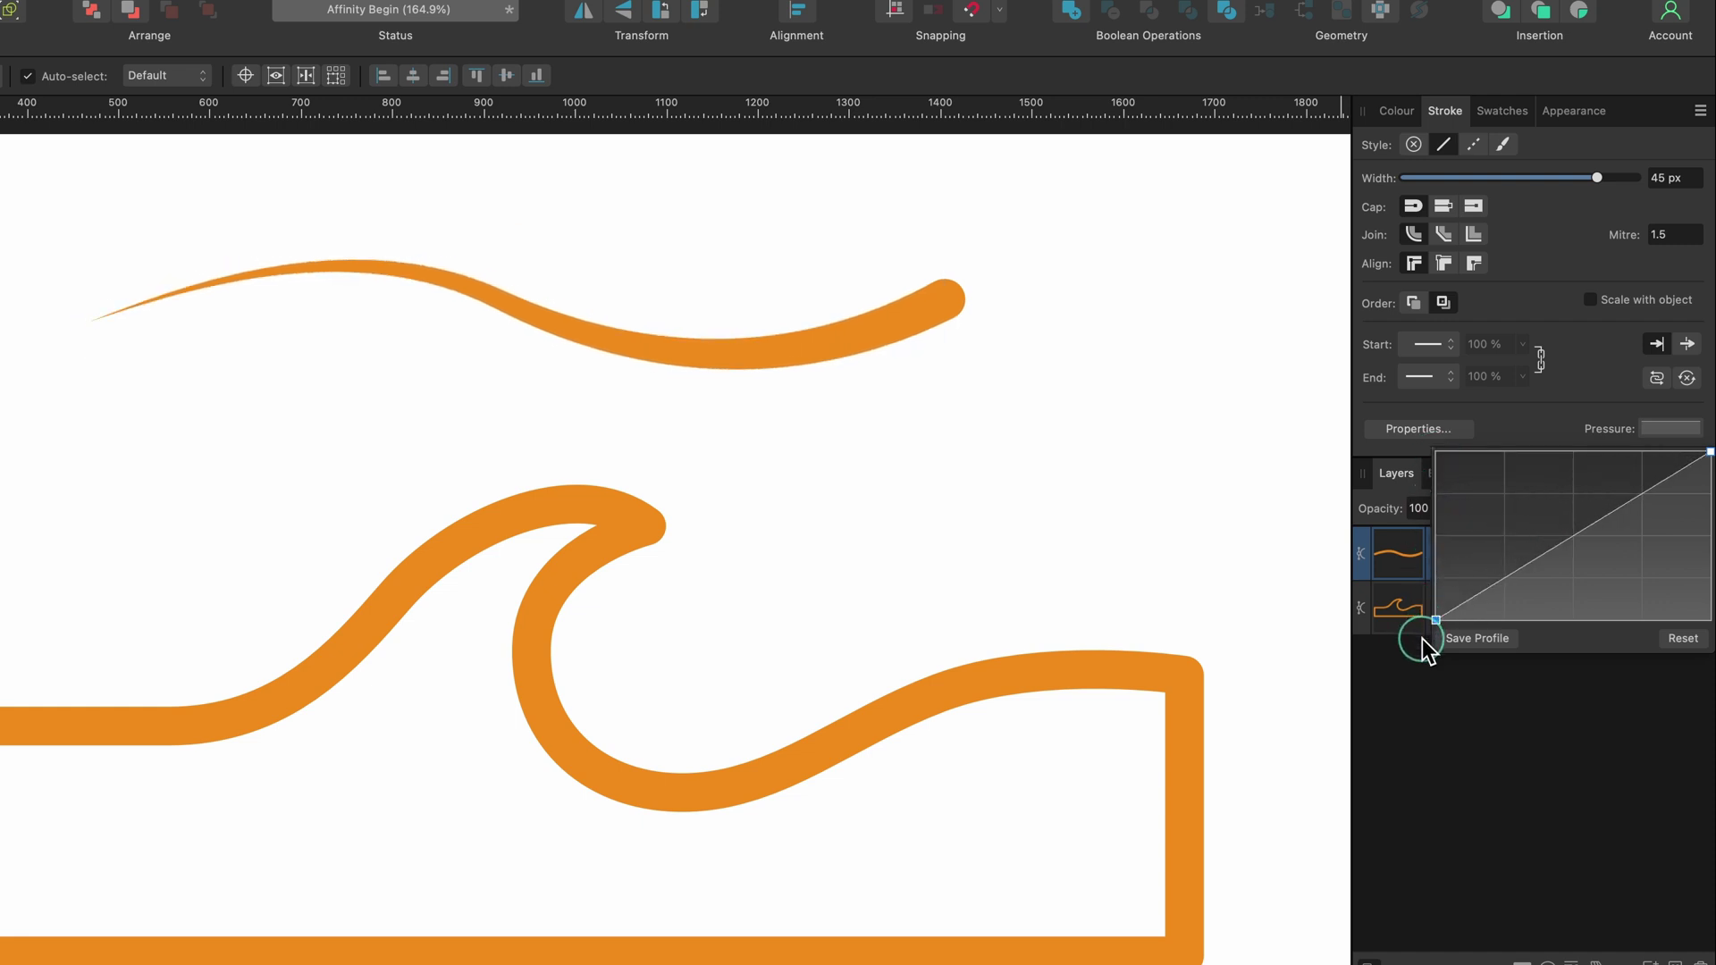
drag(1423, 640, 1419, 449)
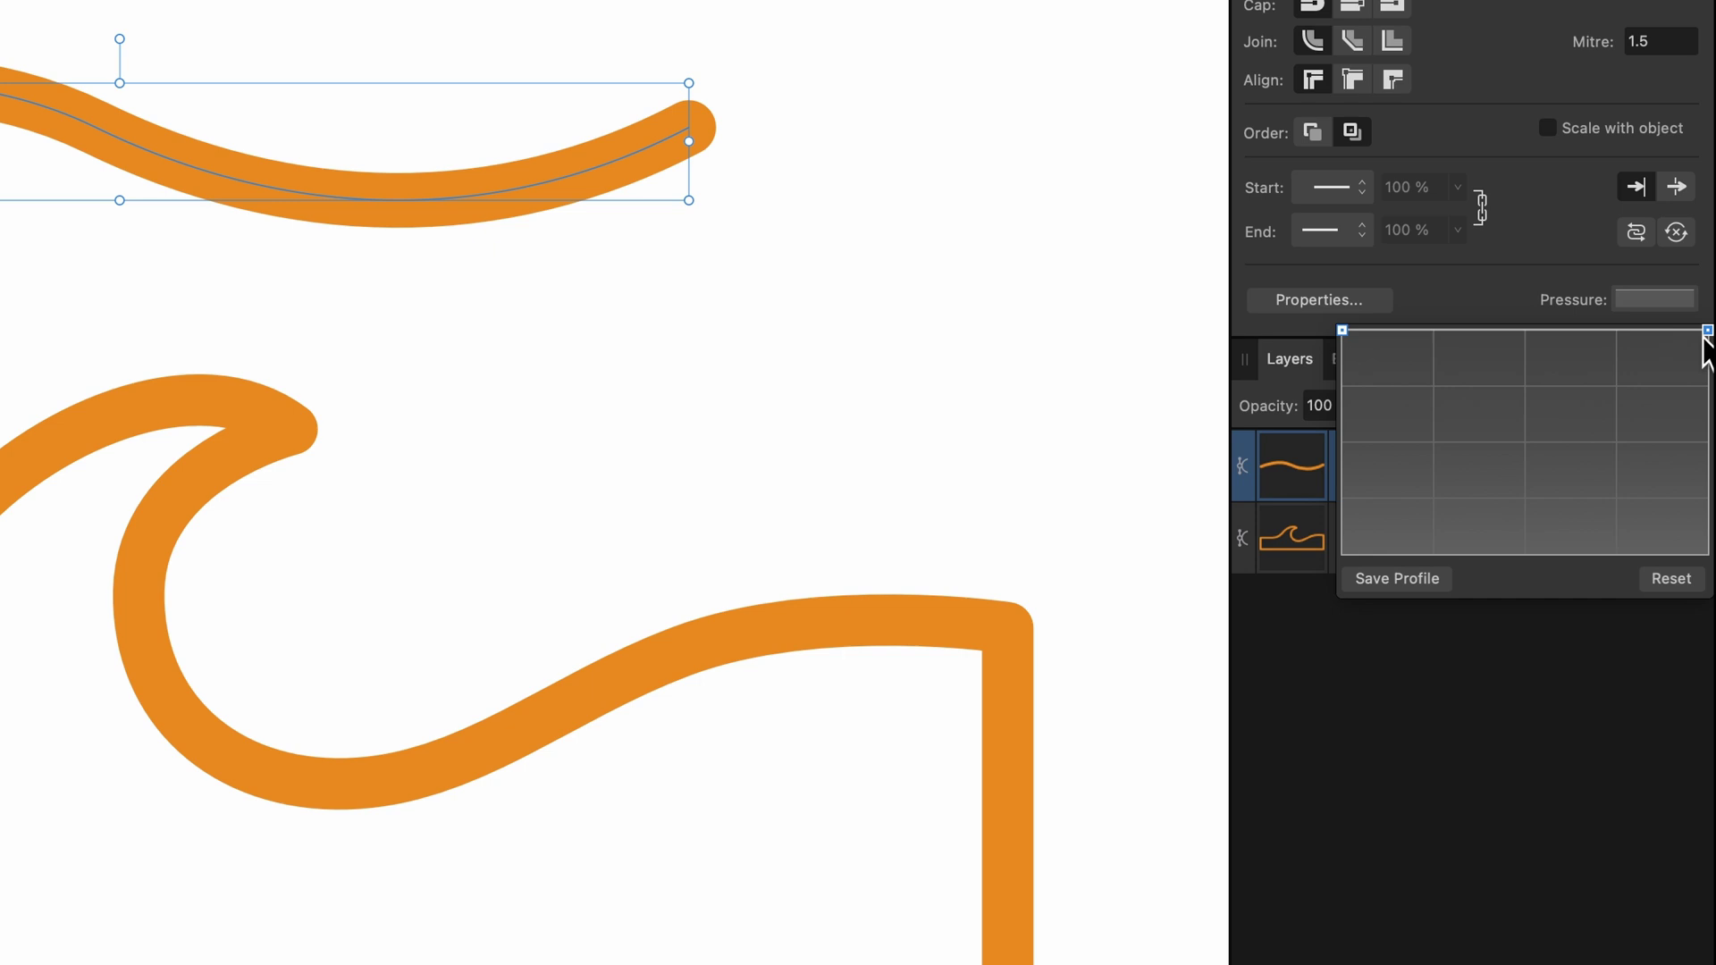
Test tapering the line's end, then return the pressure profile to flat, full width
click(1707, 330)
mouse_move(1707, 331)
mouse_down()
mouse_move(1698, 617)
mouse_move(1700, 337)
mouse_up()
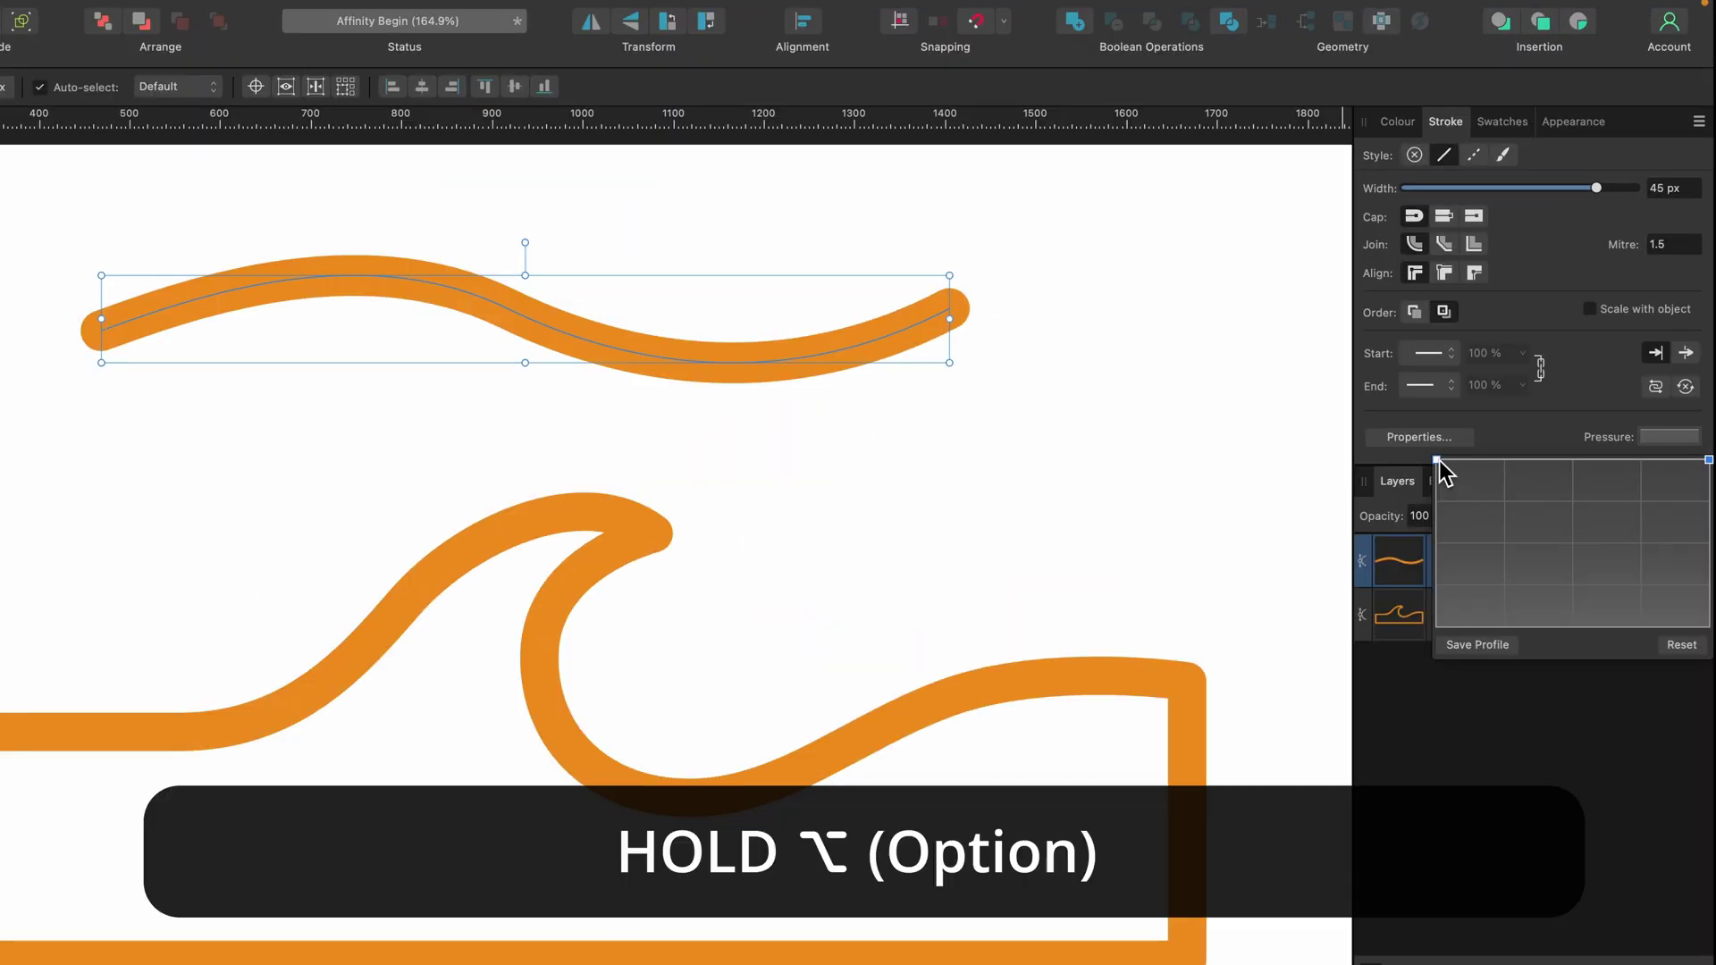
alt+click(1491, 379)
mouse_move(1438, 462)
mouse_down()
mouse_move(1436, 643)
mouse_move(1430, 462)
mouse_up()
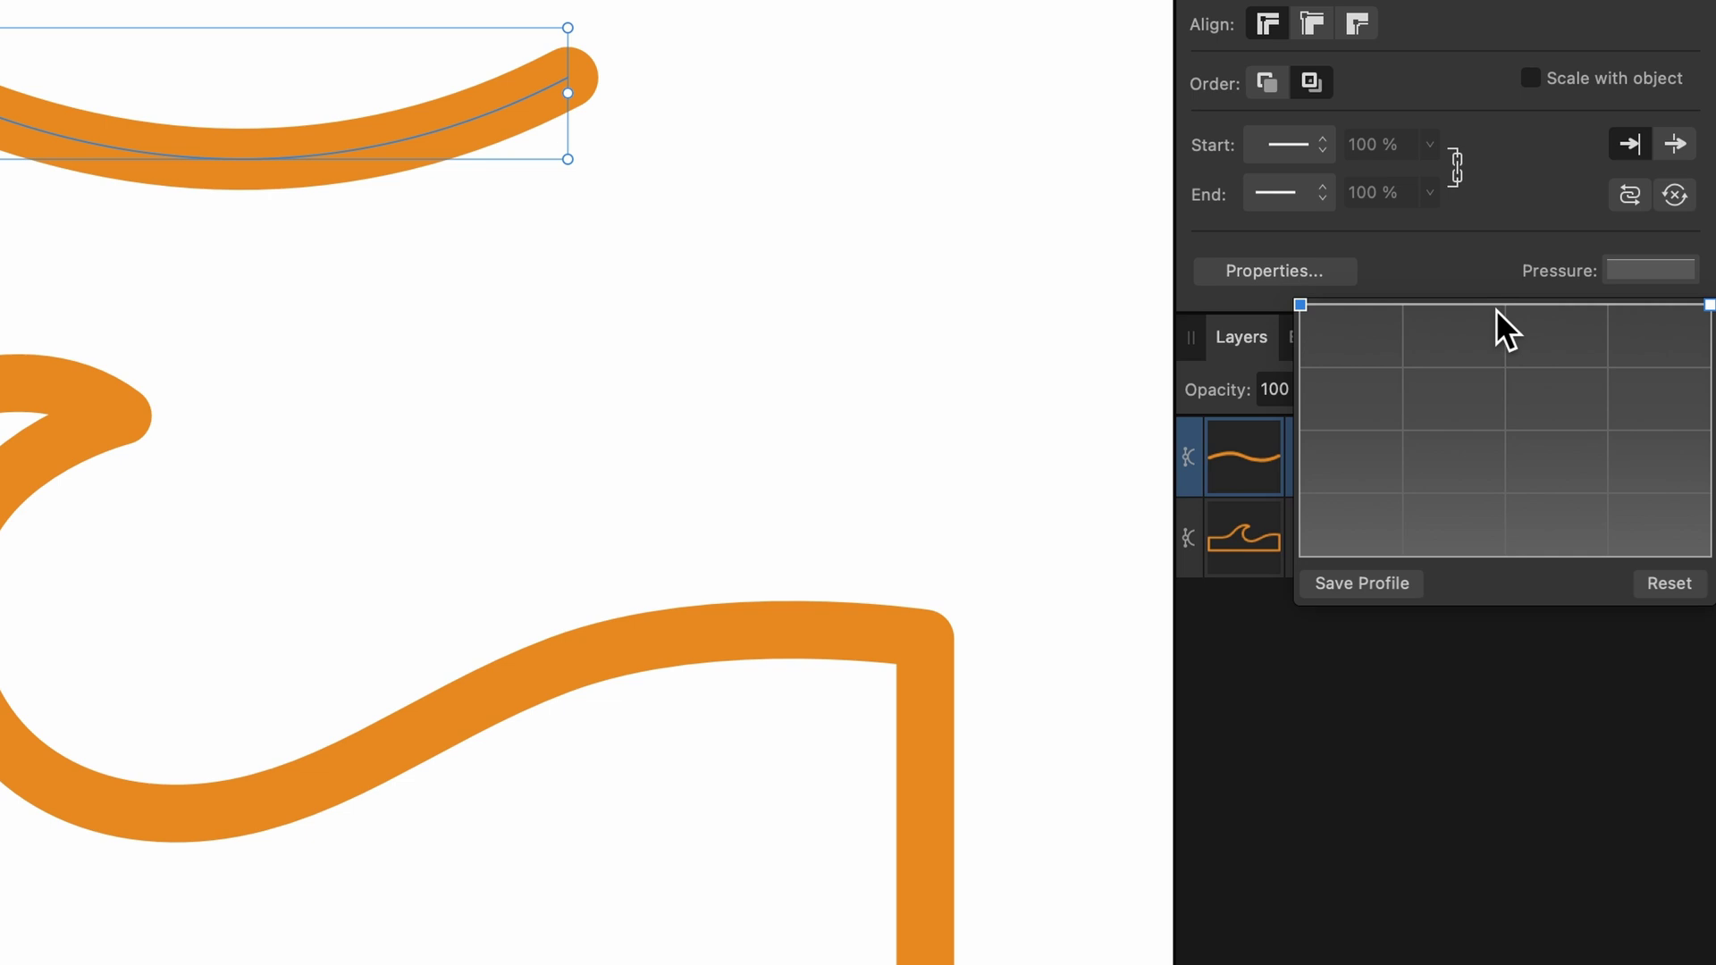
Drag both pressure end nodes down so the wave line tapers to points
click(1502, 306)
drag(1298, 305, 1301, 404)
drag(1435, 528, 1425, 641)
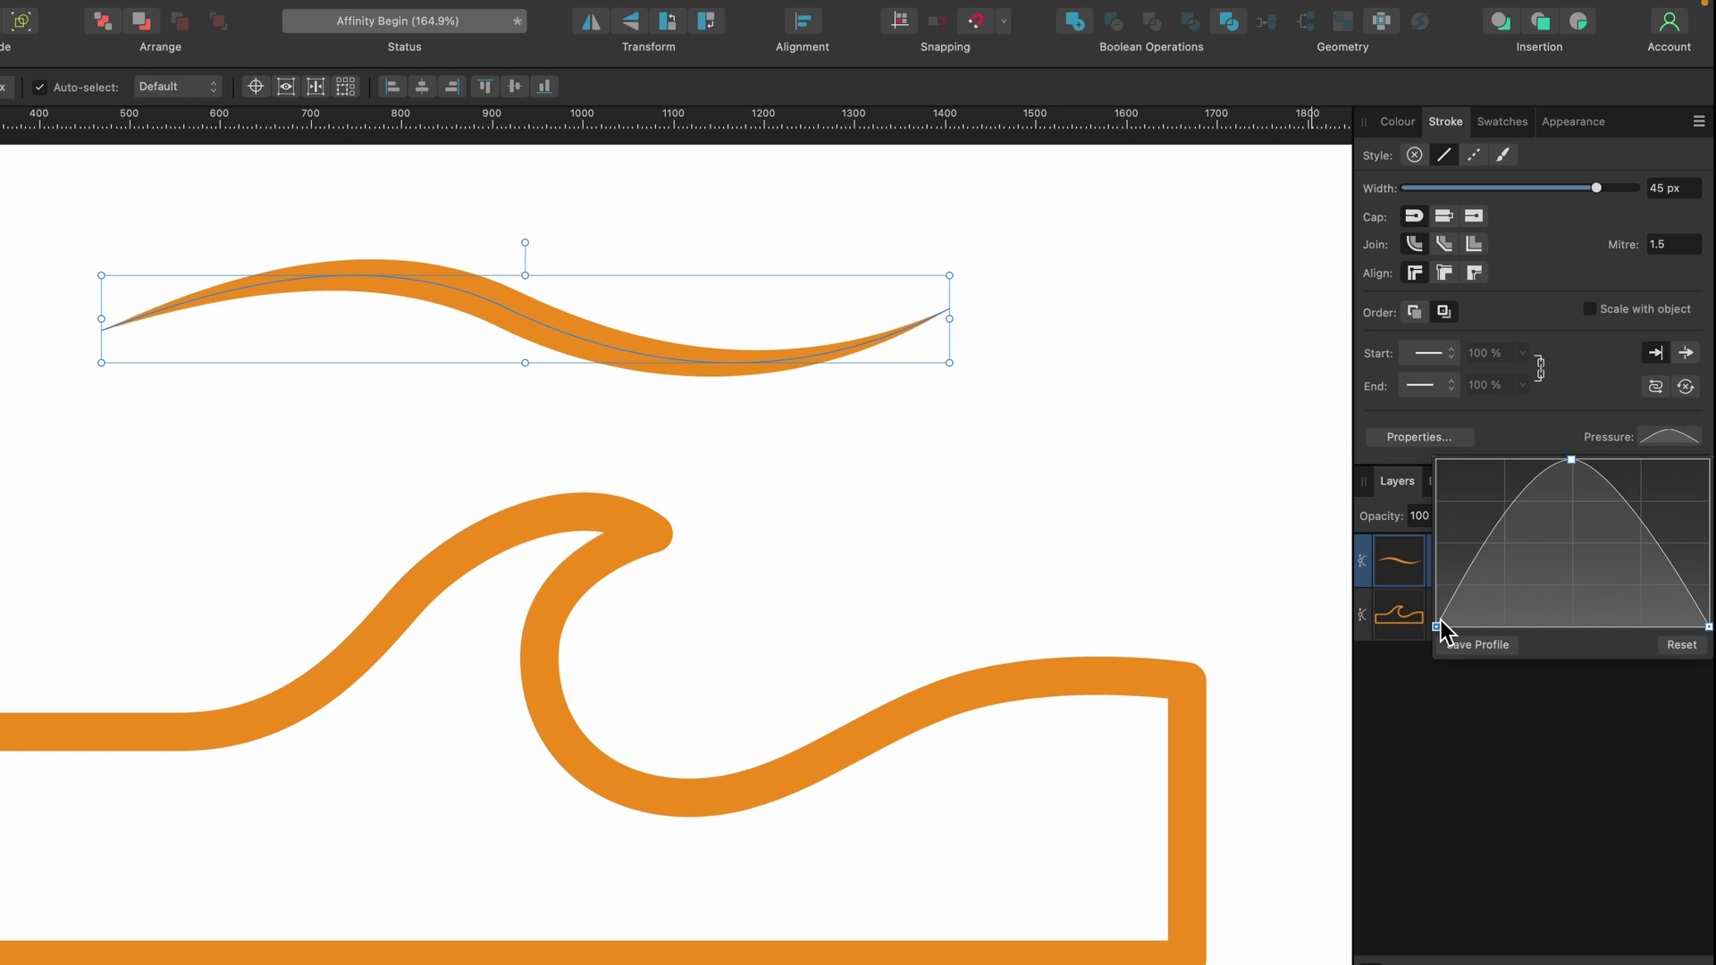
mouse_move(1437, 628)
mouse_down()
mouse_move(1421, 487)
mouse_move(1448, 674)
mouse_move(1435, 562)
mouse_move(1433, 637)
mouse_up()
Add and drag extra pressure nodes to give the line an uneven, hand-shaped width
click(1488, 536)
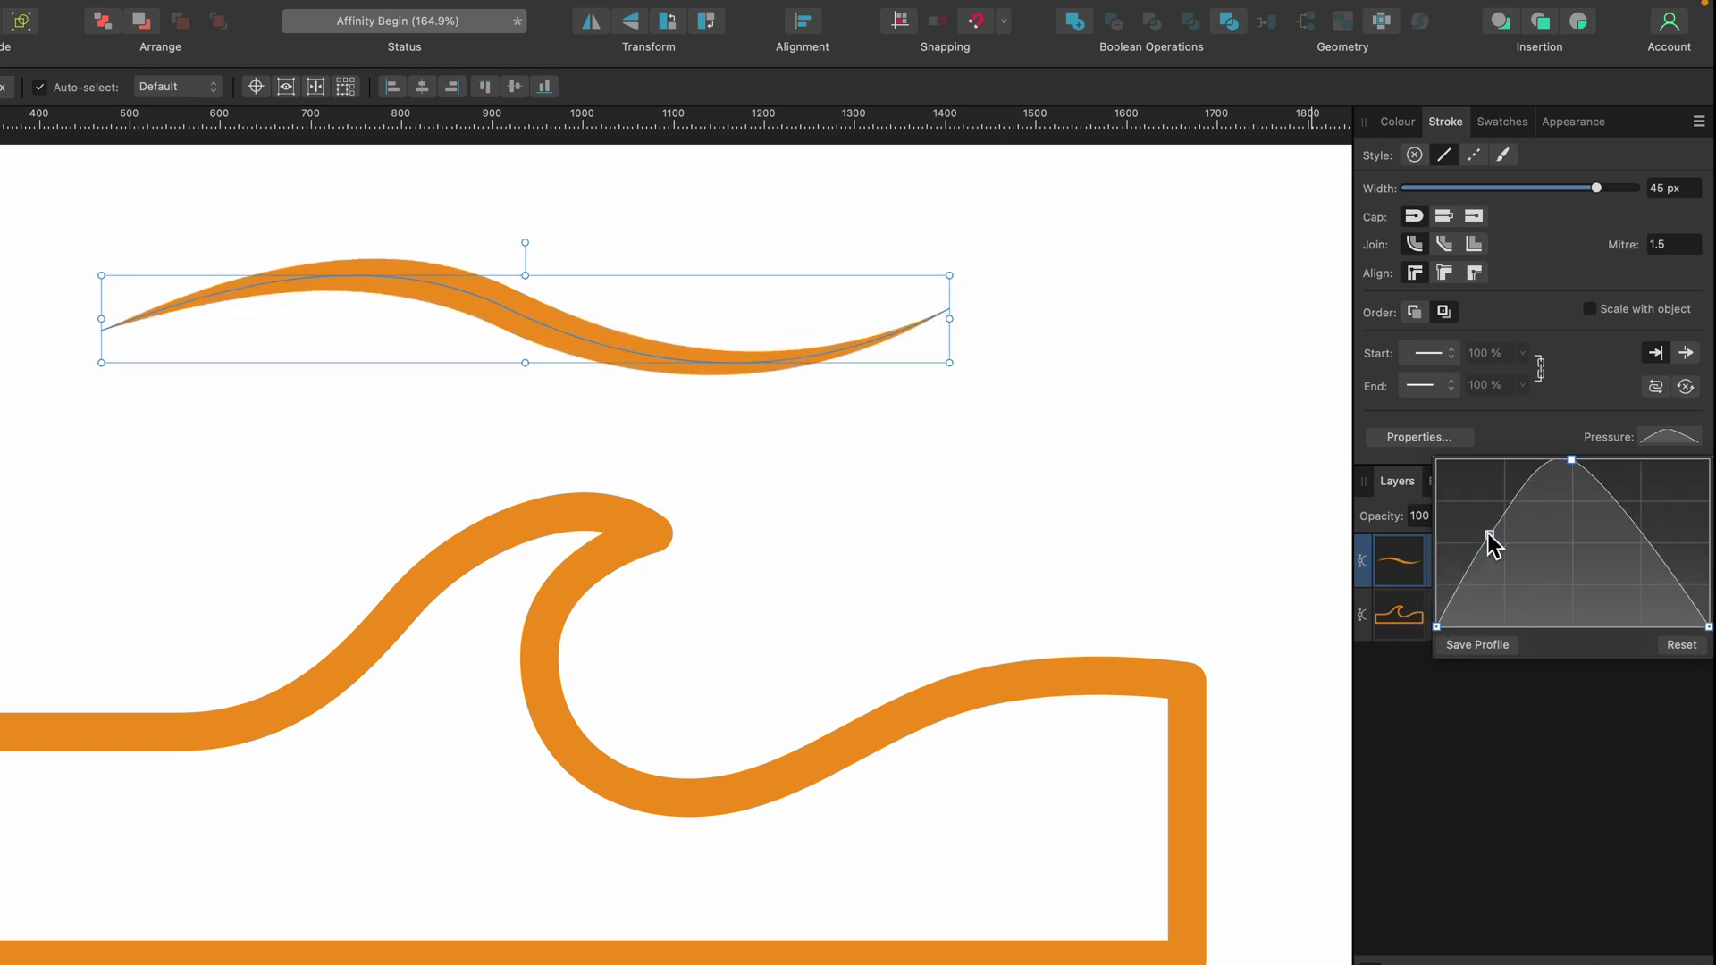
mouse_move(1489, 535)
mouse_down()
mouse_move(1476, 502)
mouse_move(1516, 497)
mouse_move(1528, 563)
mouse_move(1512, 566)
mouse_up()
click(1506, 477)
mouse_move(1641, 539)
mouse_down()
mouse_move(1639, 575)
mouse_move(1675, 497)
mouse_up()
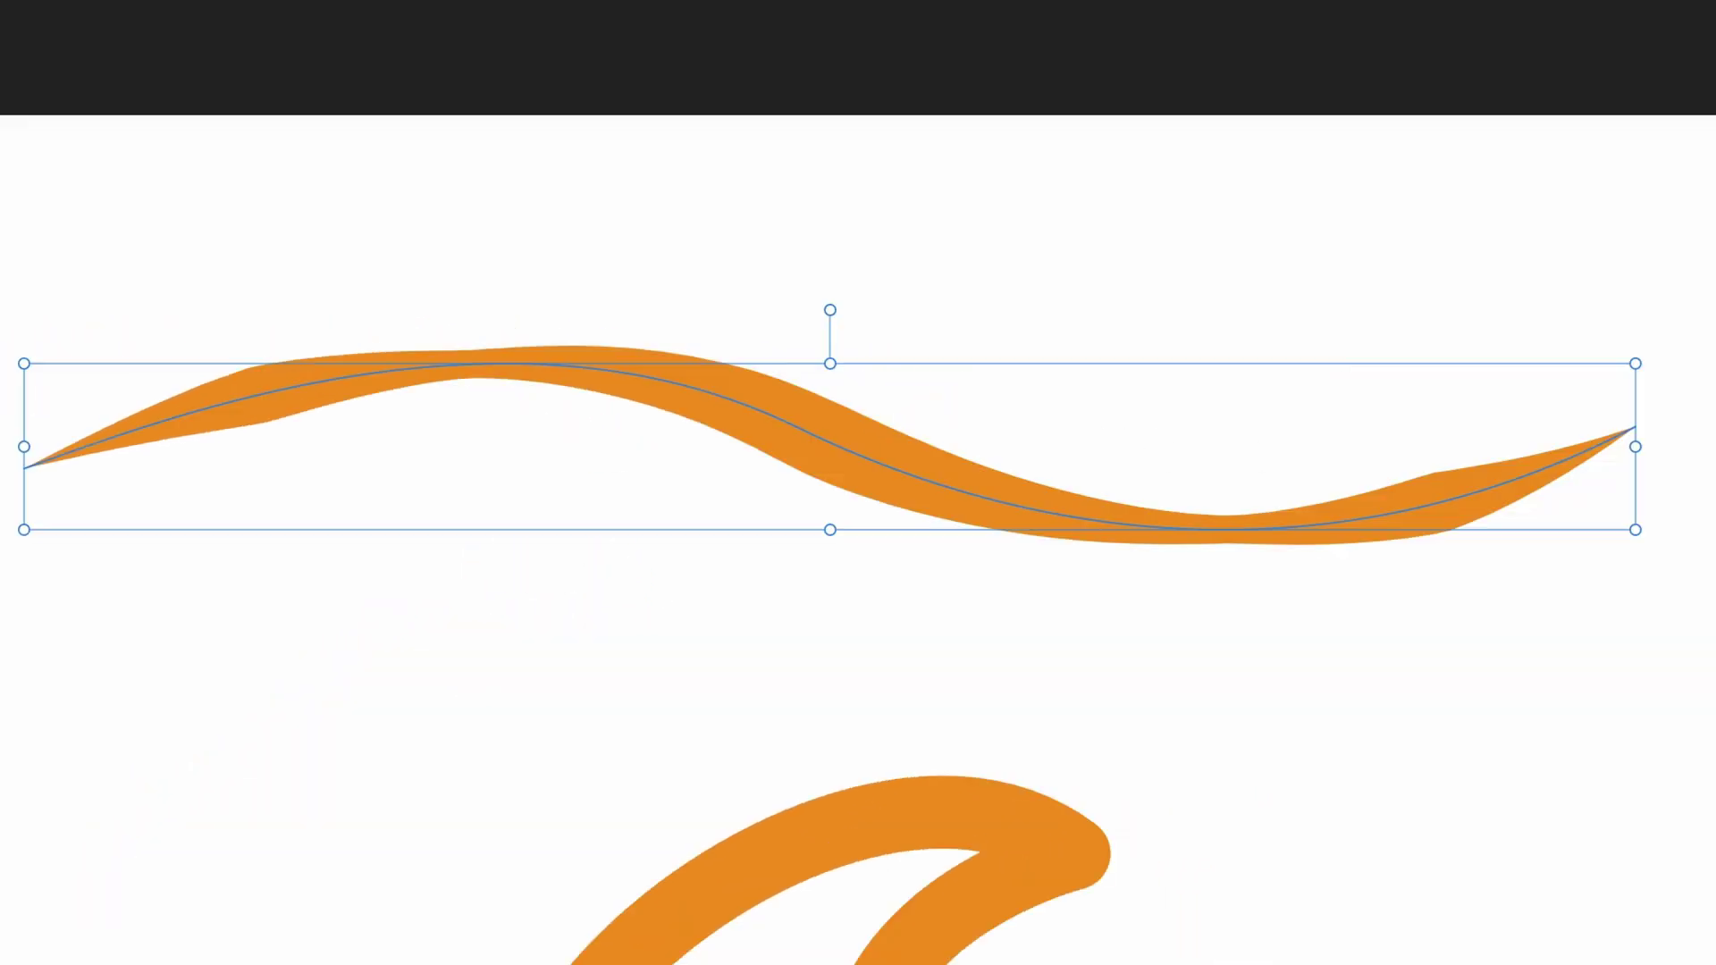
mouse_move(1501, 590)
mouse_down()
mouse_move(1520, 490)
mouse_move(1536, 504)
mouse_up()
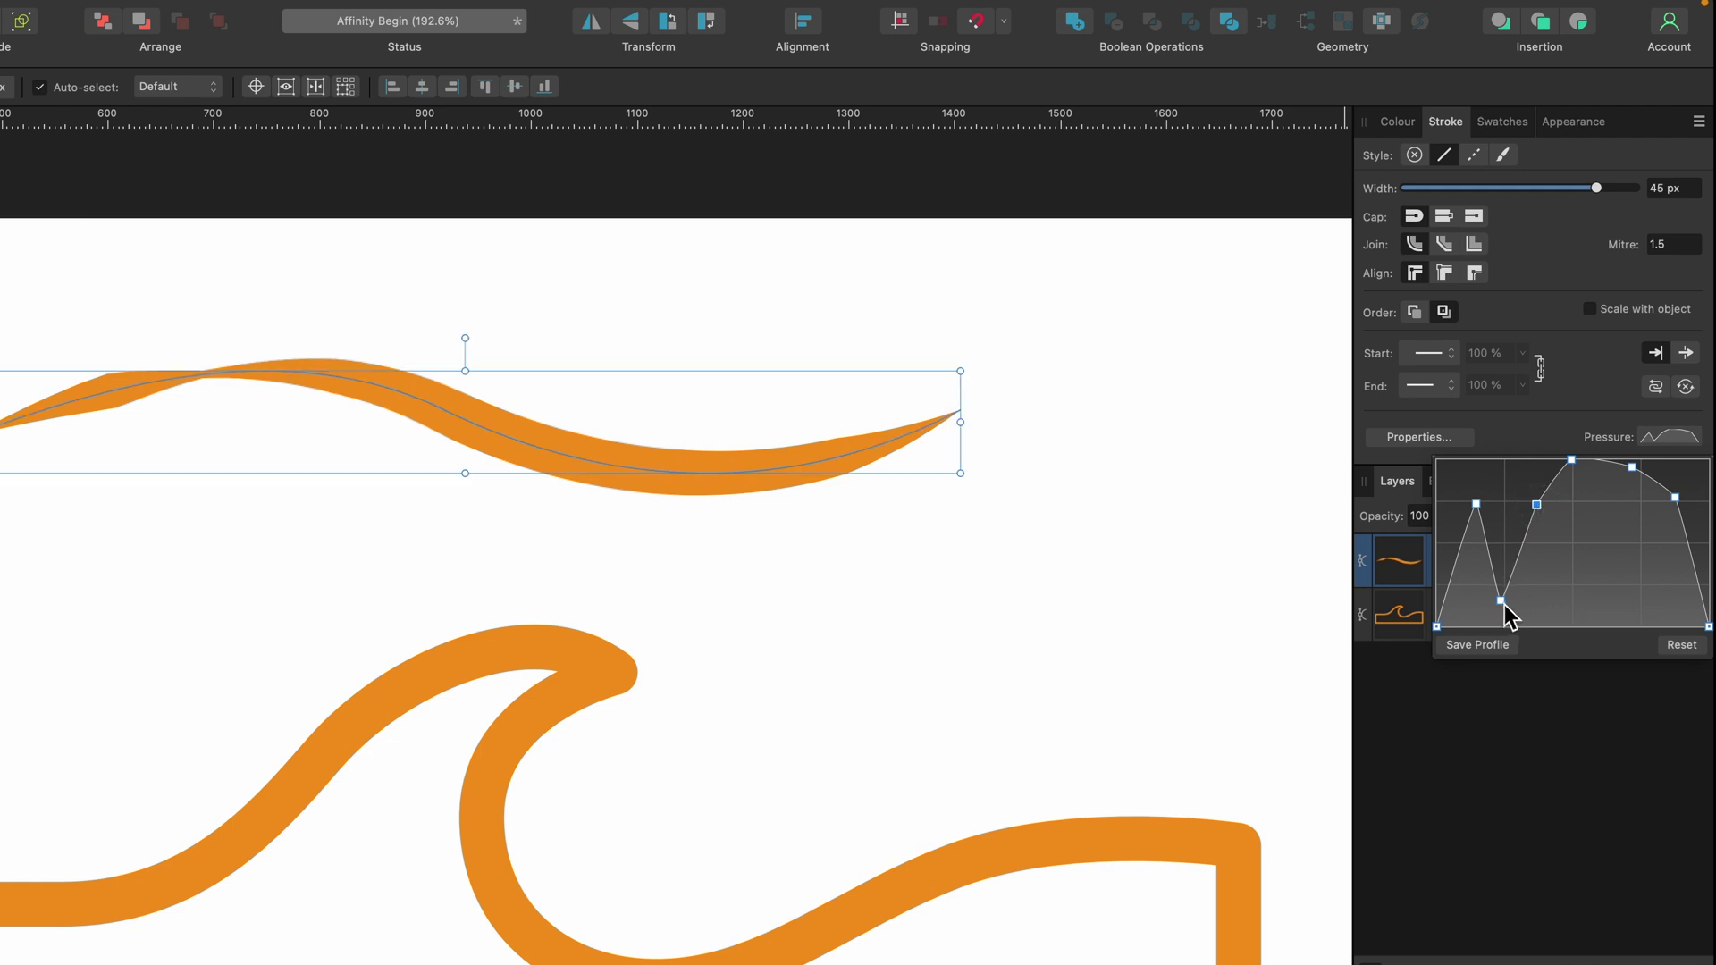
mouse_move(1500, 600)
mouse_down()
mouse_move(1498, 533)
mouse_move(1500, 592)
mouse_up()
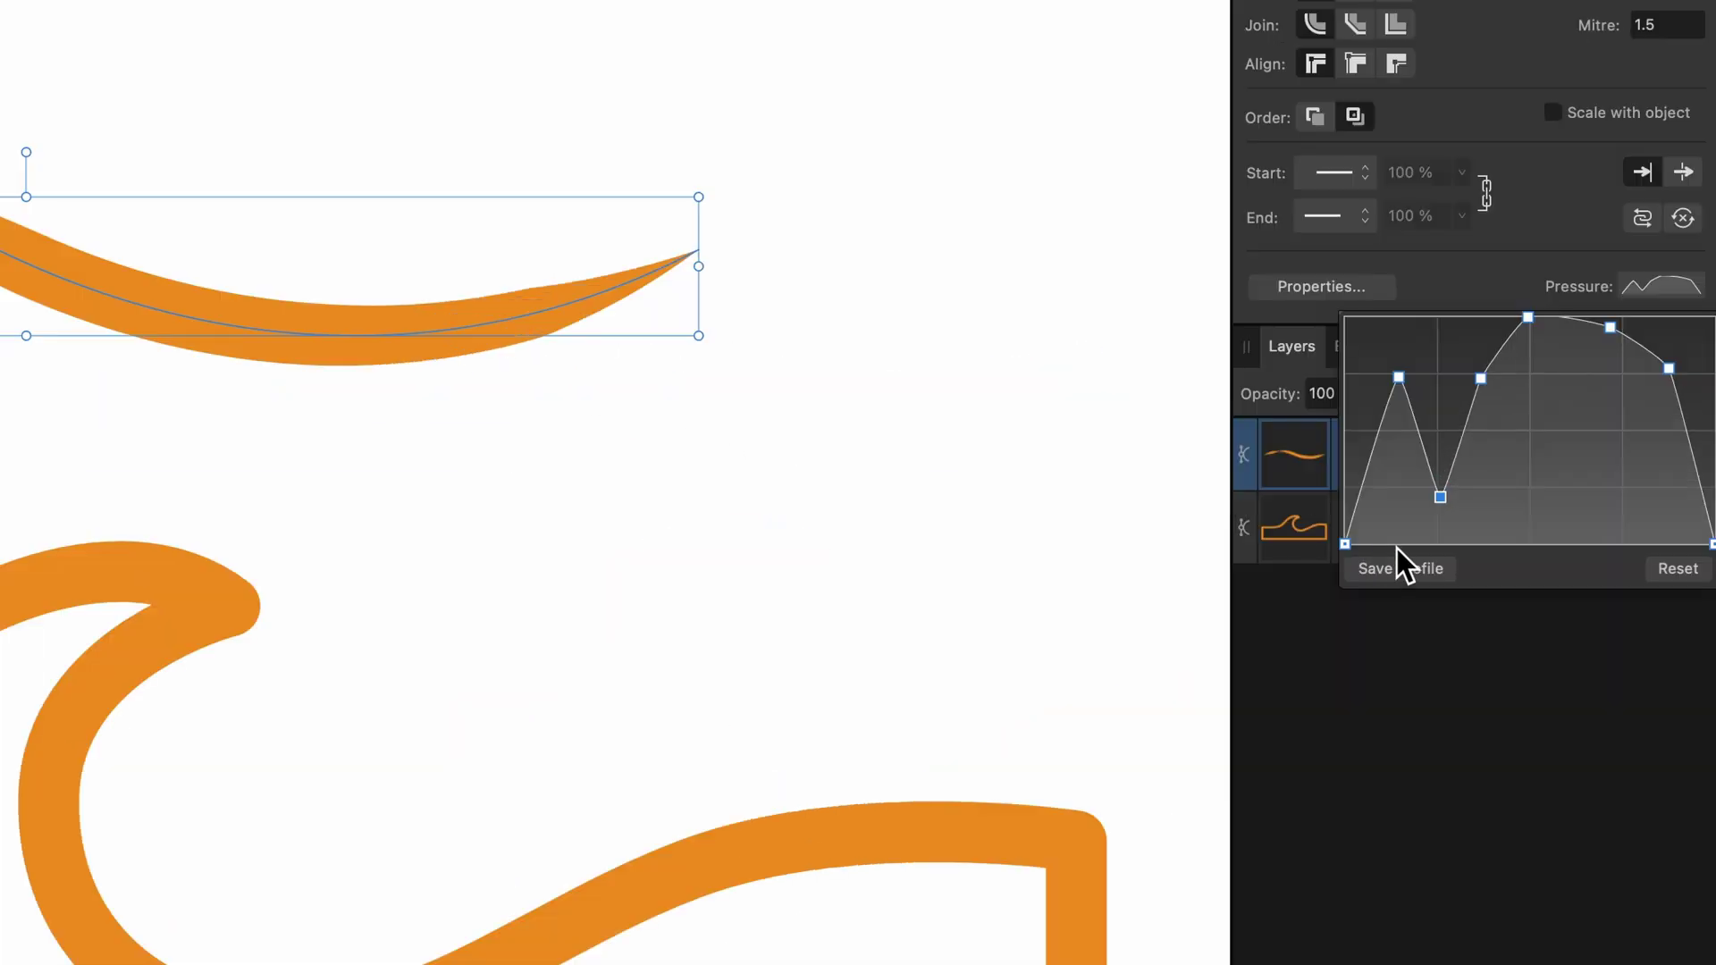
Save the custom pressure curve as a profile preset, then reset the line to uniform width
click(1411, 575)
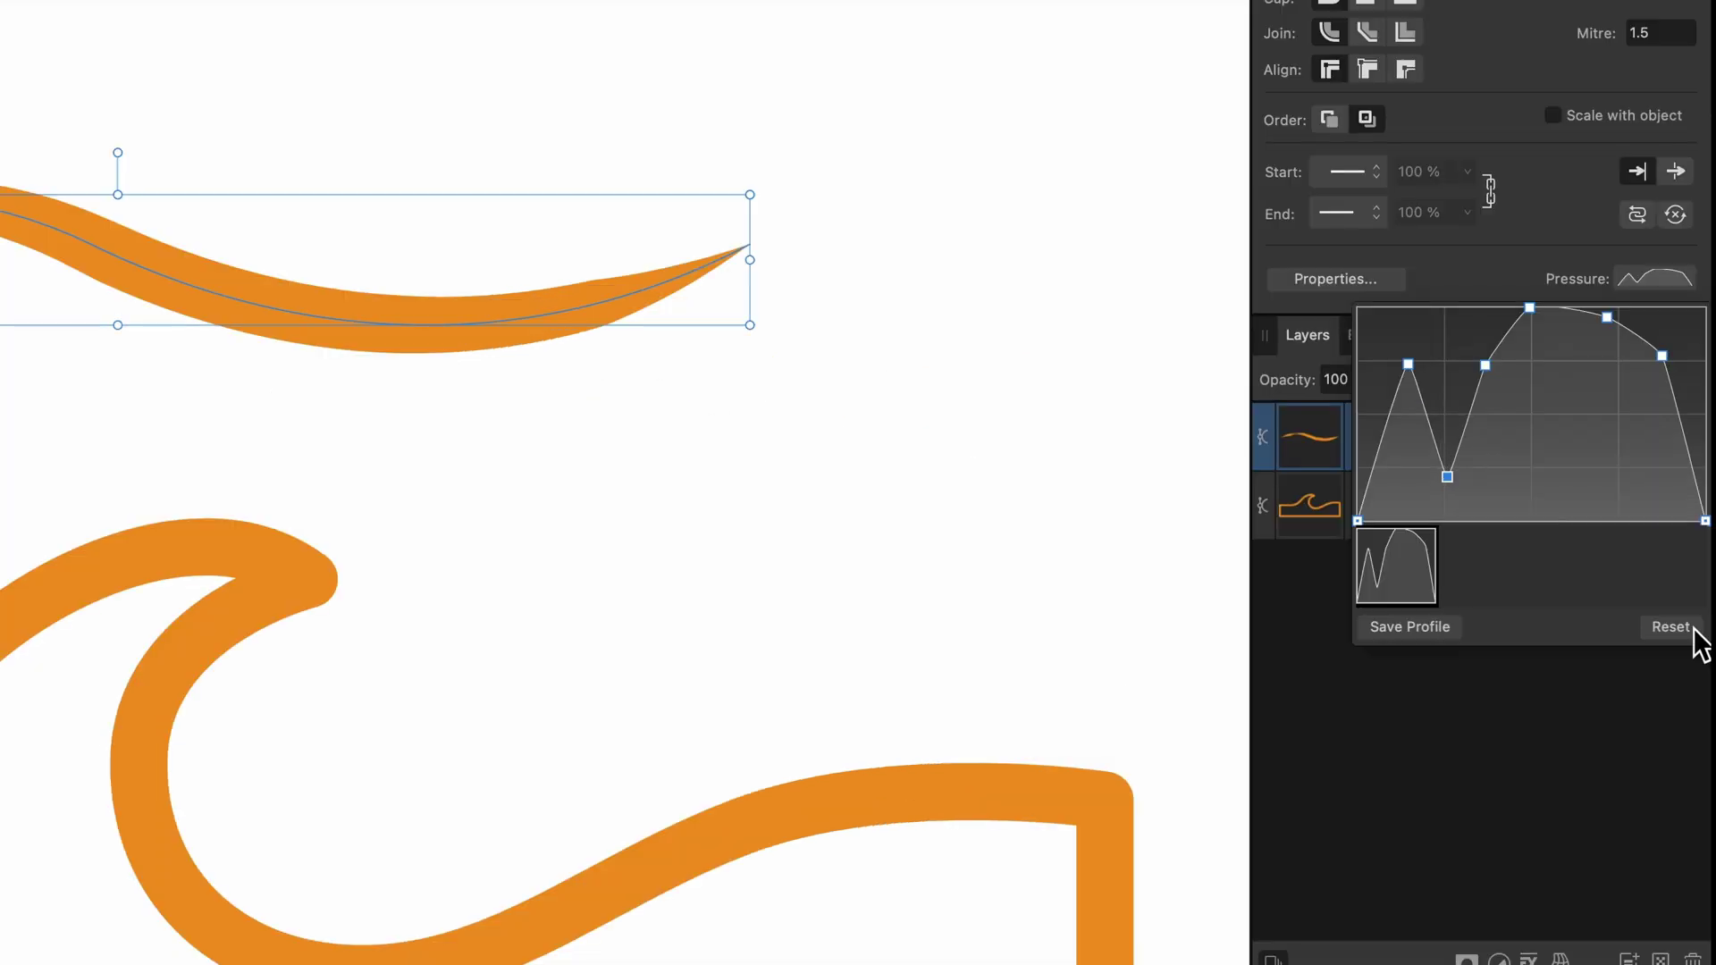
click(1695, 589)
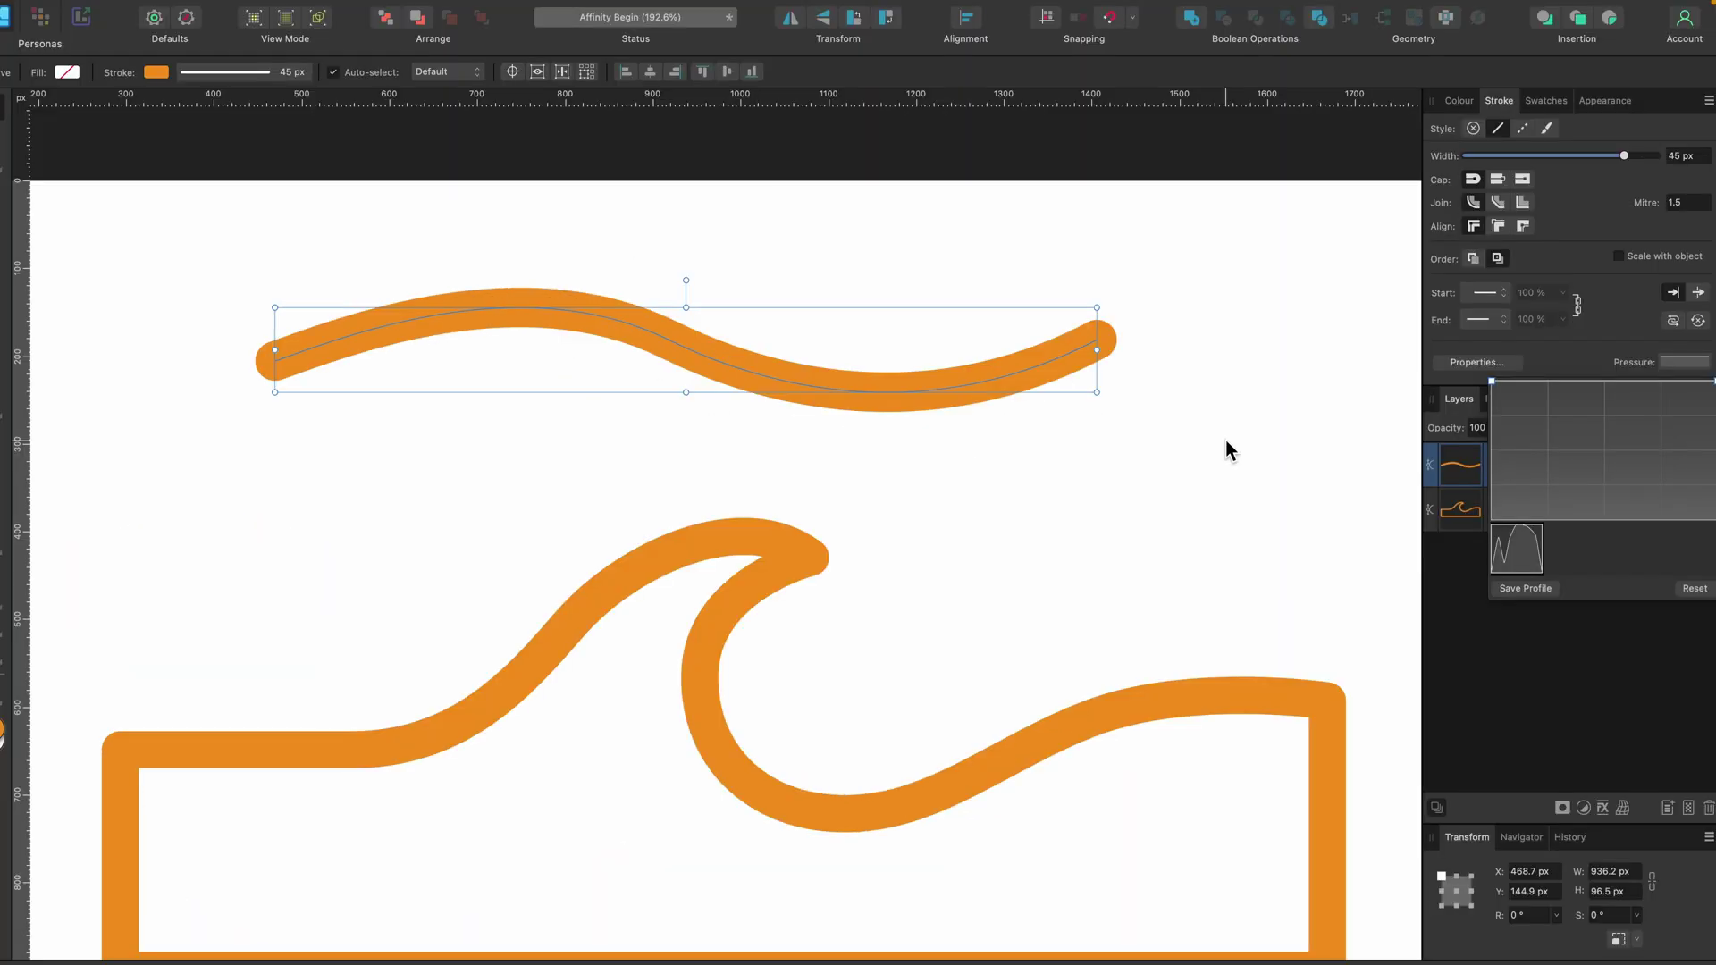
scroll(1162, 474, down, 5)
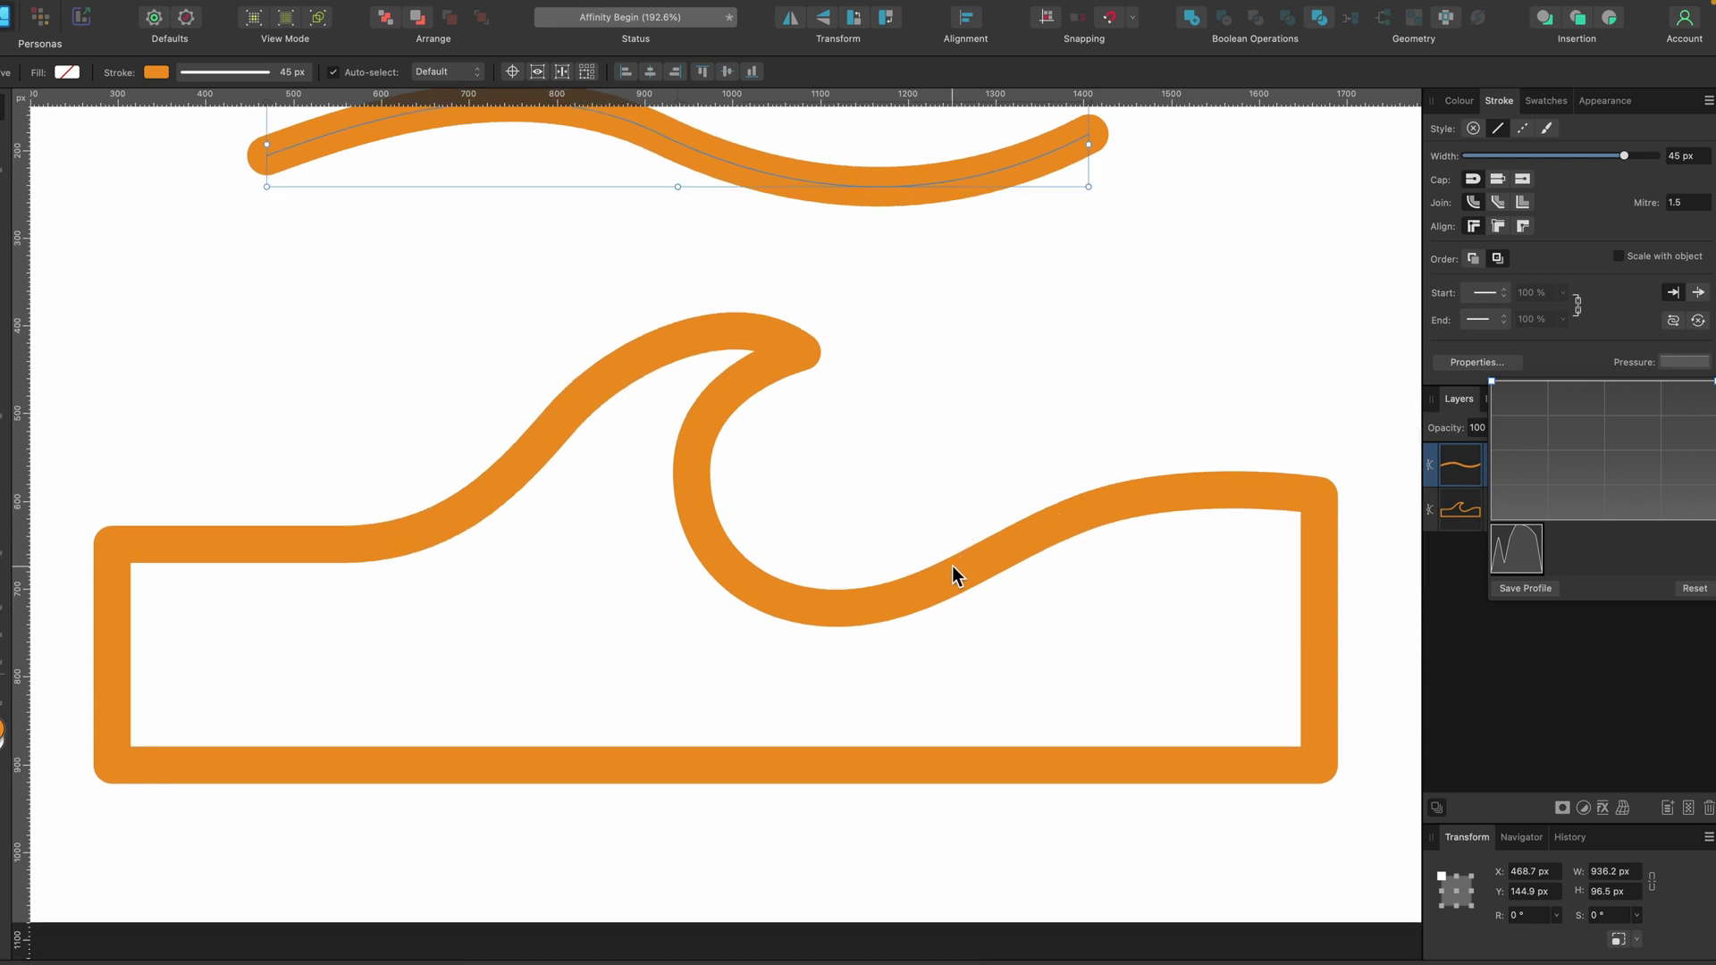
Select the closed wave outline and give its pressure curve an arch, hairline at the start
click(833, 600)
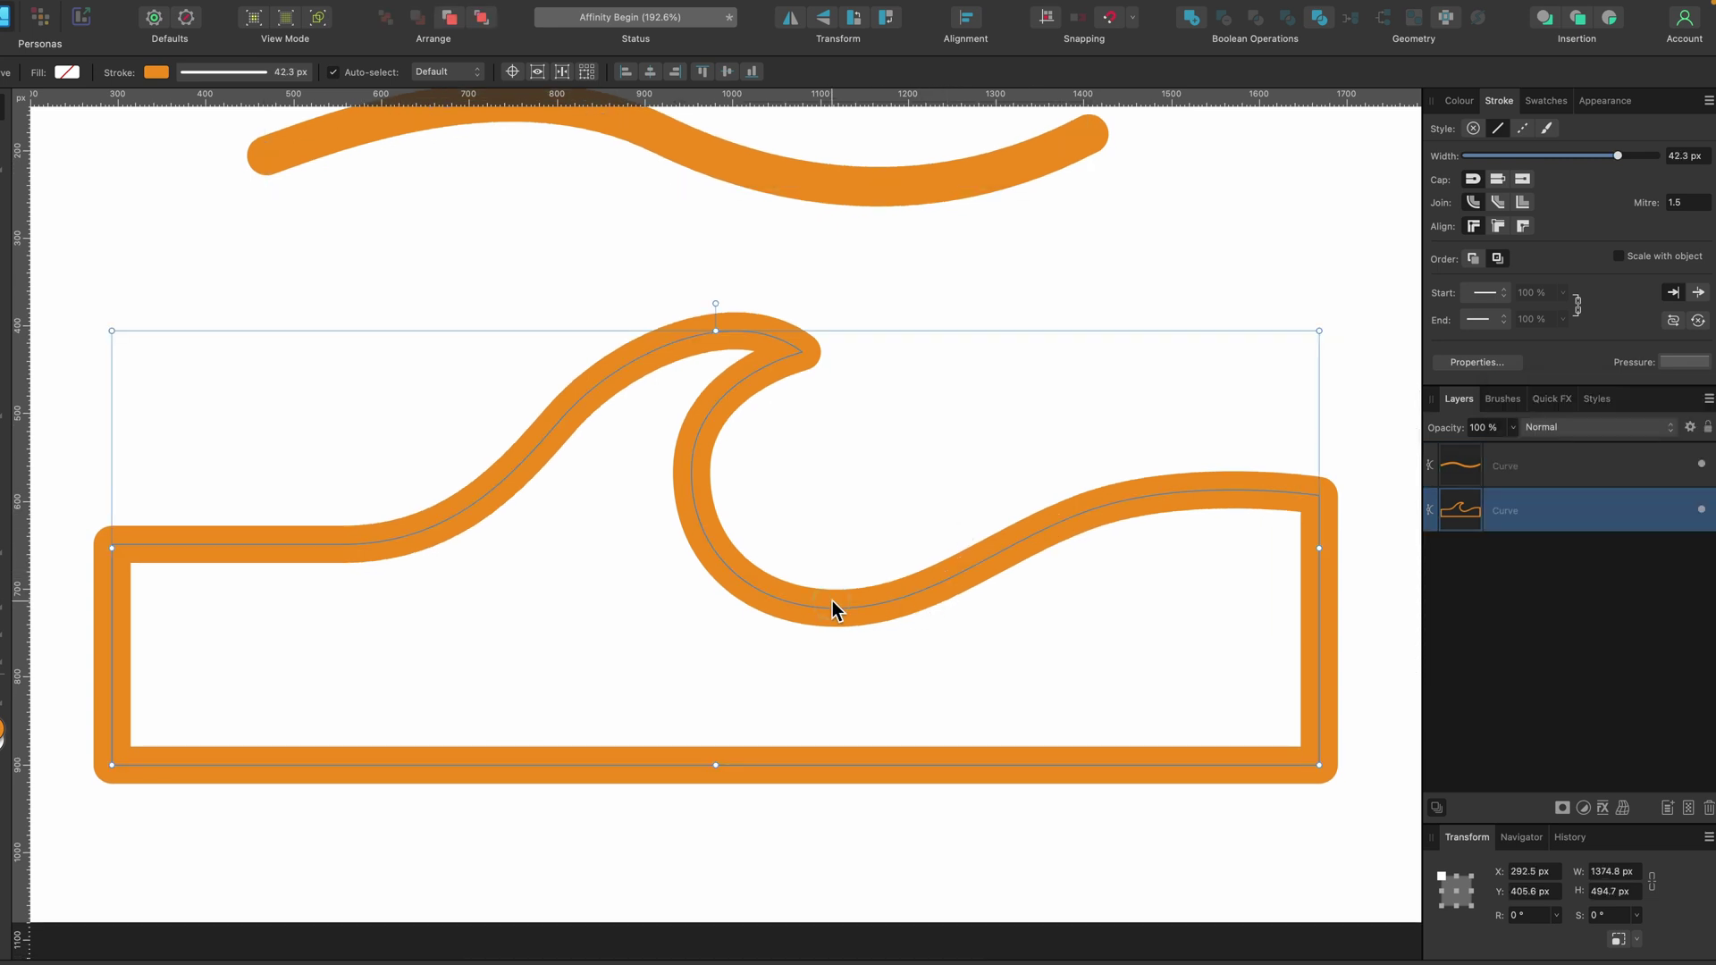
click(1683, 362)
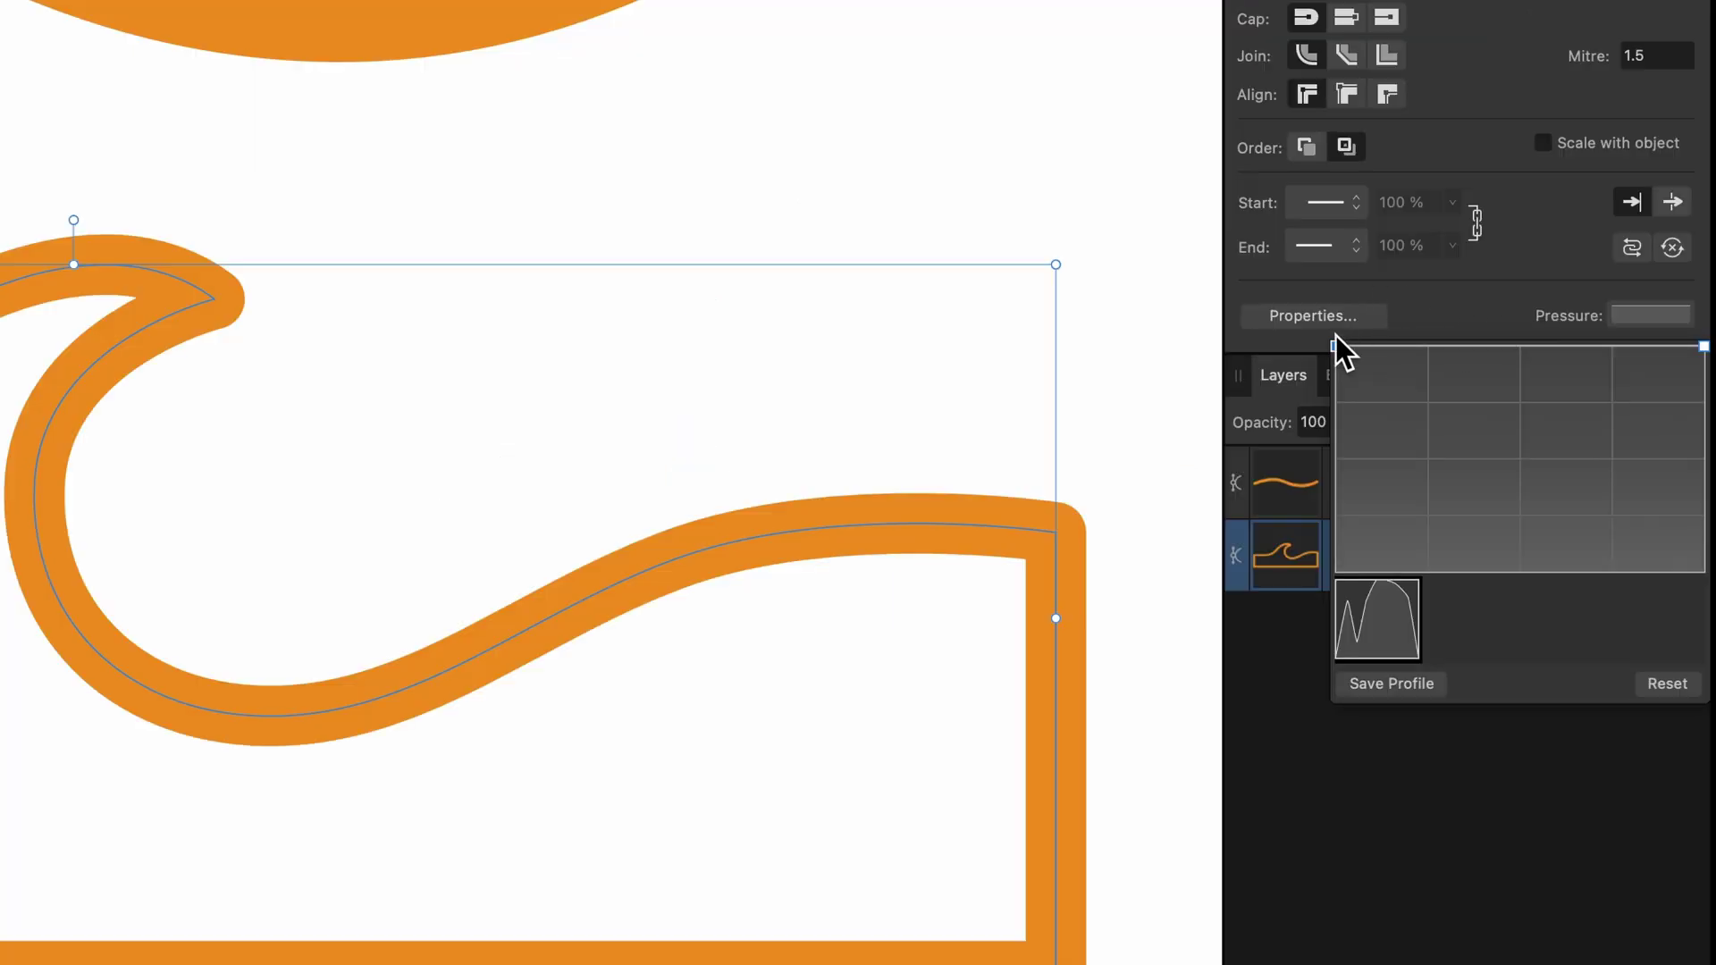
click(1491, 383)
mouse_move(1335, 347)
mouse_down()
mouse_move(1340, 533)
mouse_move(1376, 598)
mouse_up()
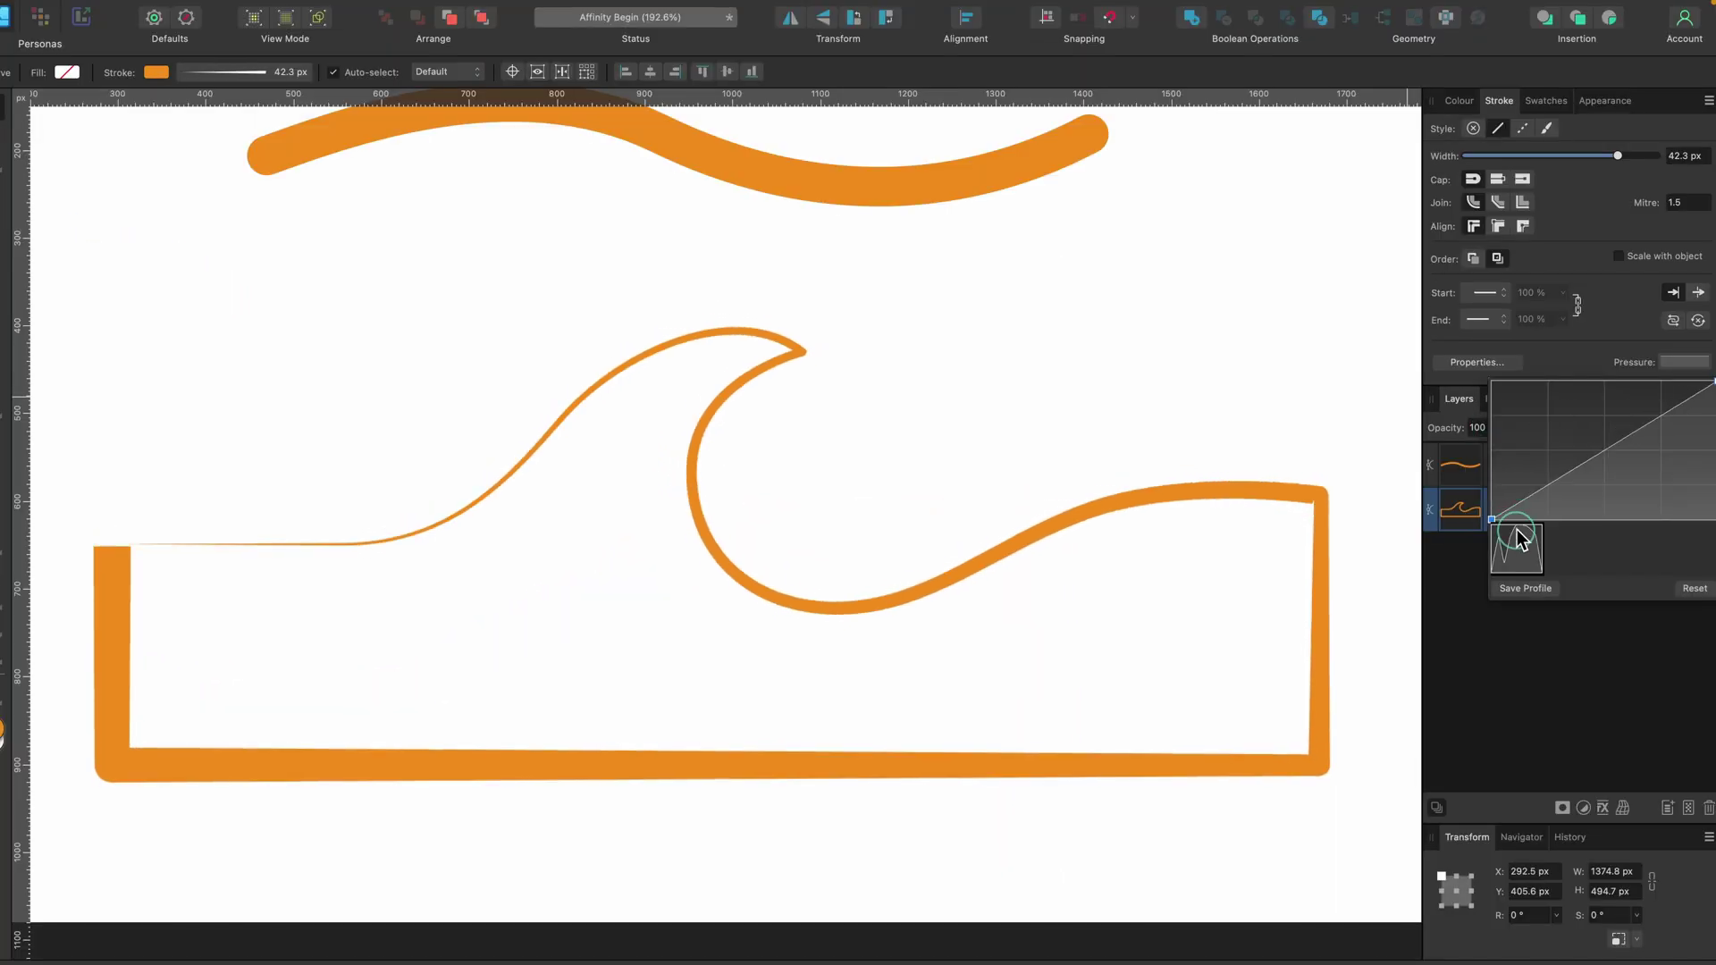
mouse_move(1516, 536)
mouse_down()
mouse_move(1483, 429)
mouse_move(1492, 519)
mouse_up()
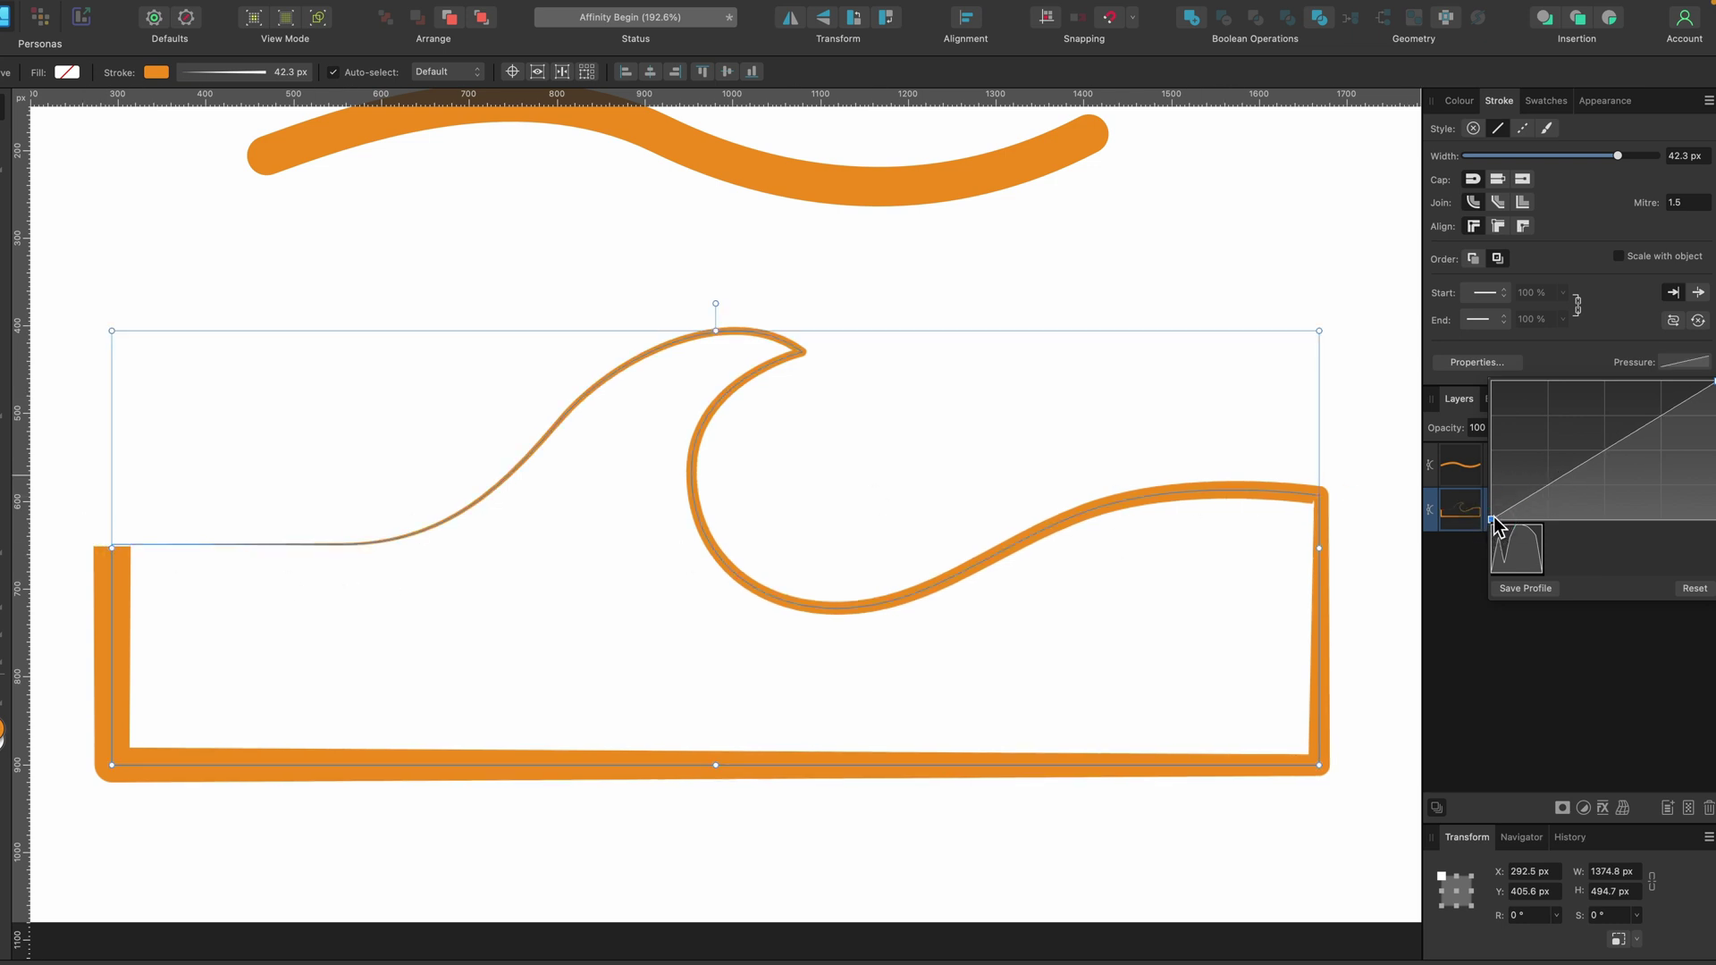
drag(1493, 521, 1478, 371)
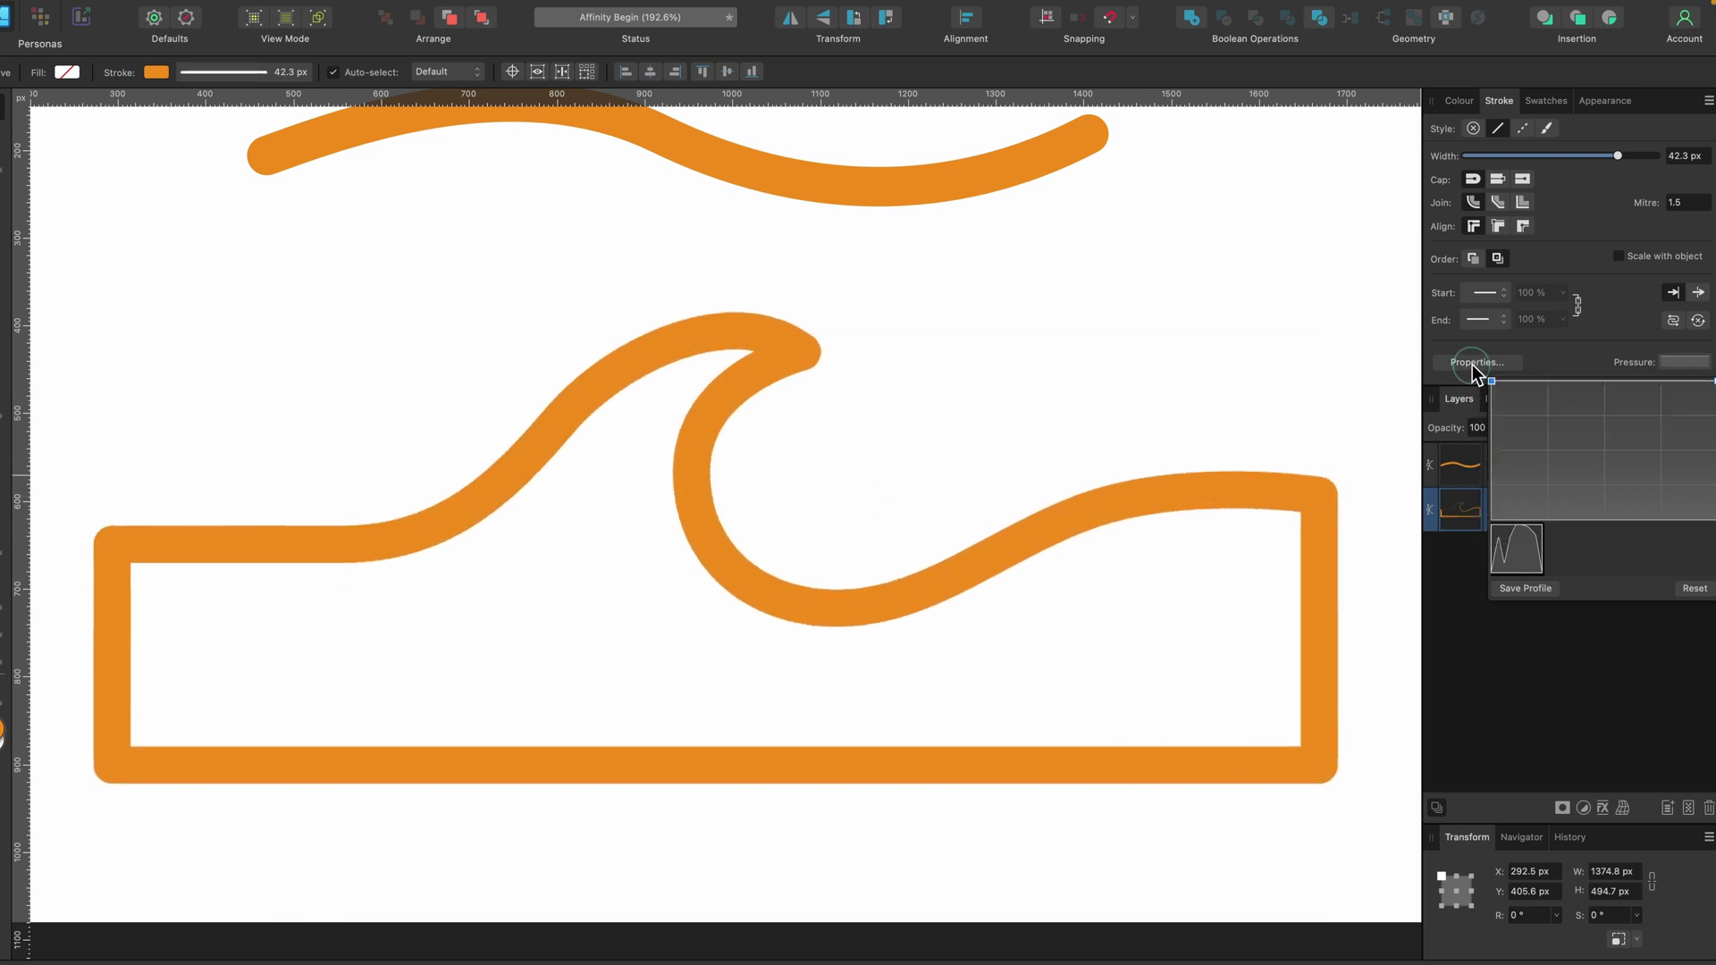
click(1606, 381)
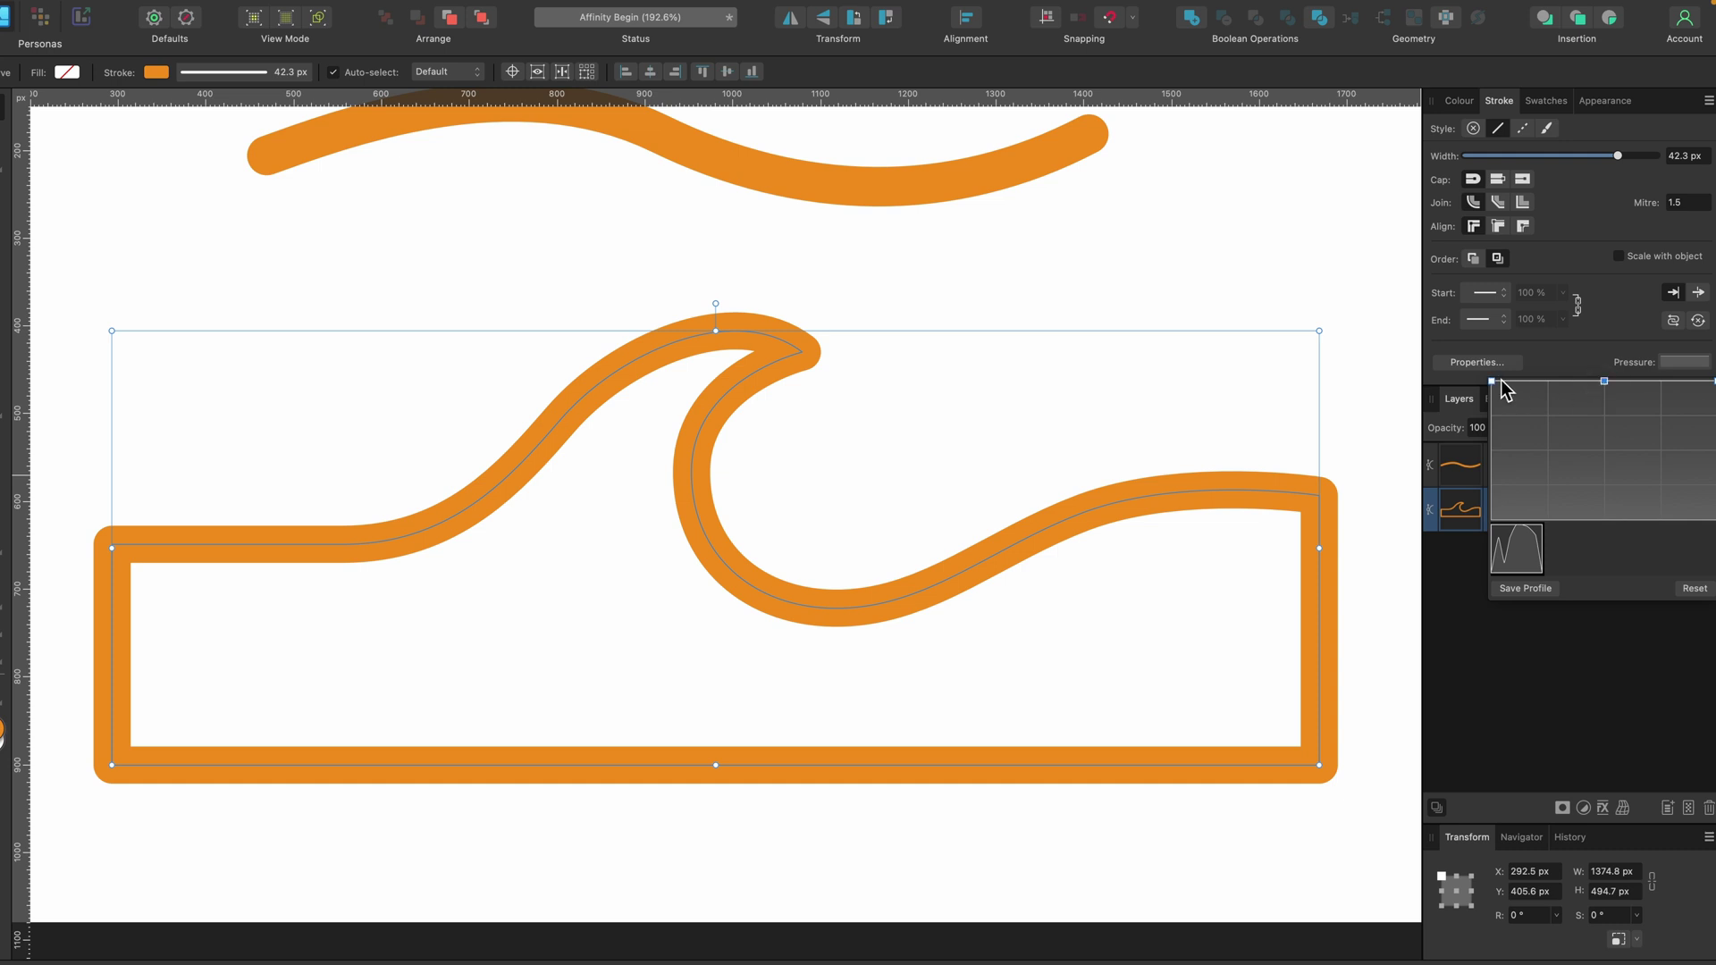
drag(1489, 381, 1491, 517)
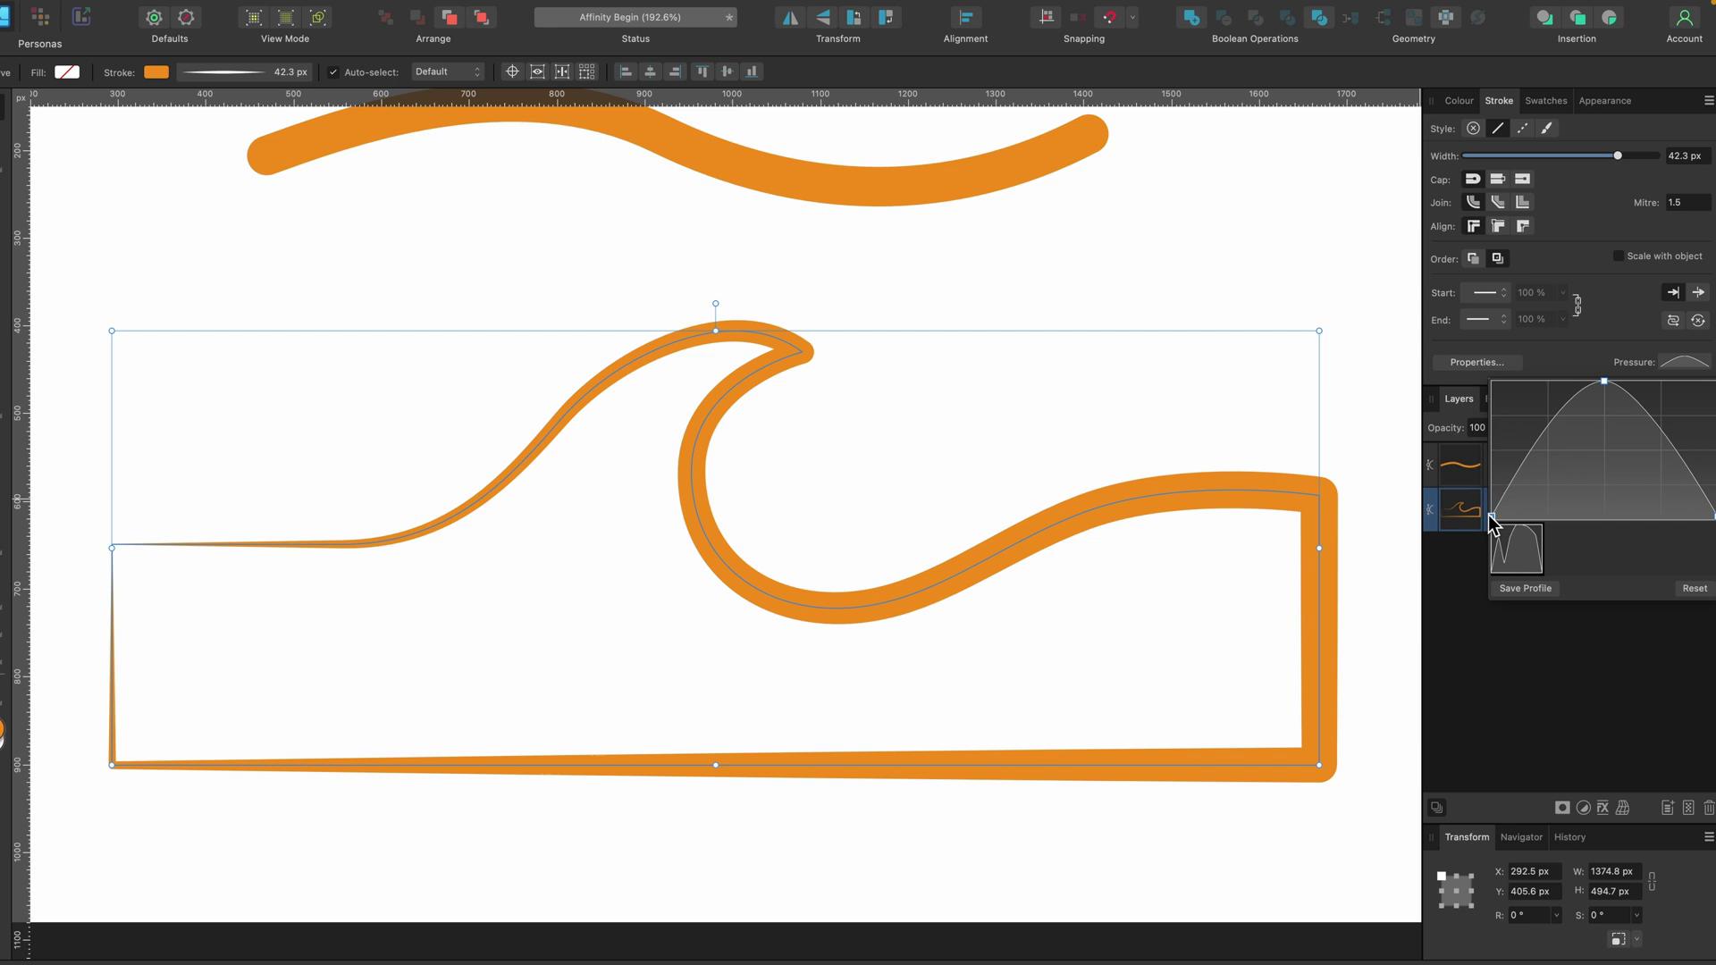
Reshape the outline's pressure nodes into a multi-peak curve so the stroke swells and thins
mouse_move(1491, 518)
mouse_down()
mouse_move(1477, 472)
mouse_move(1490, 505)
mouse_up()
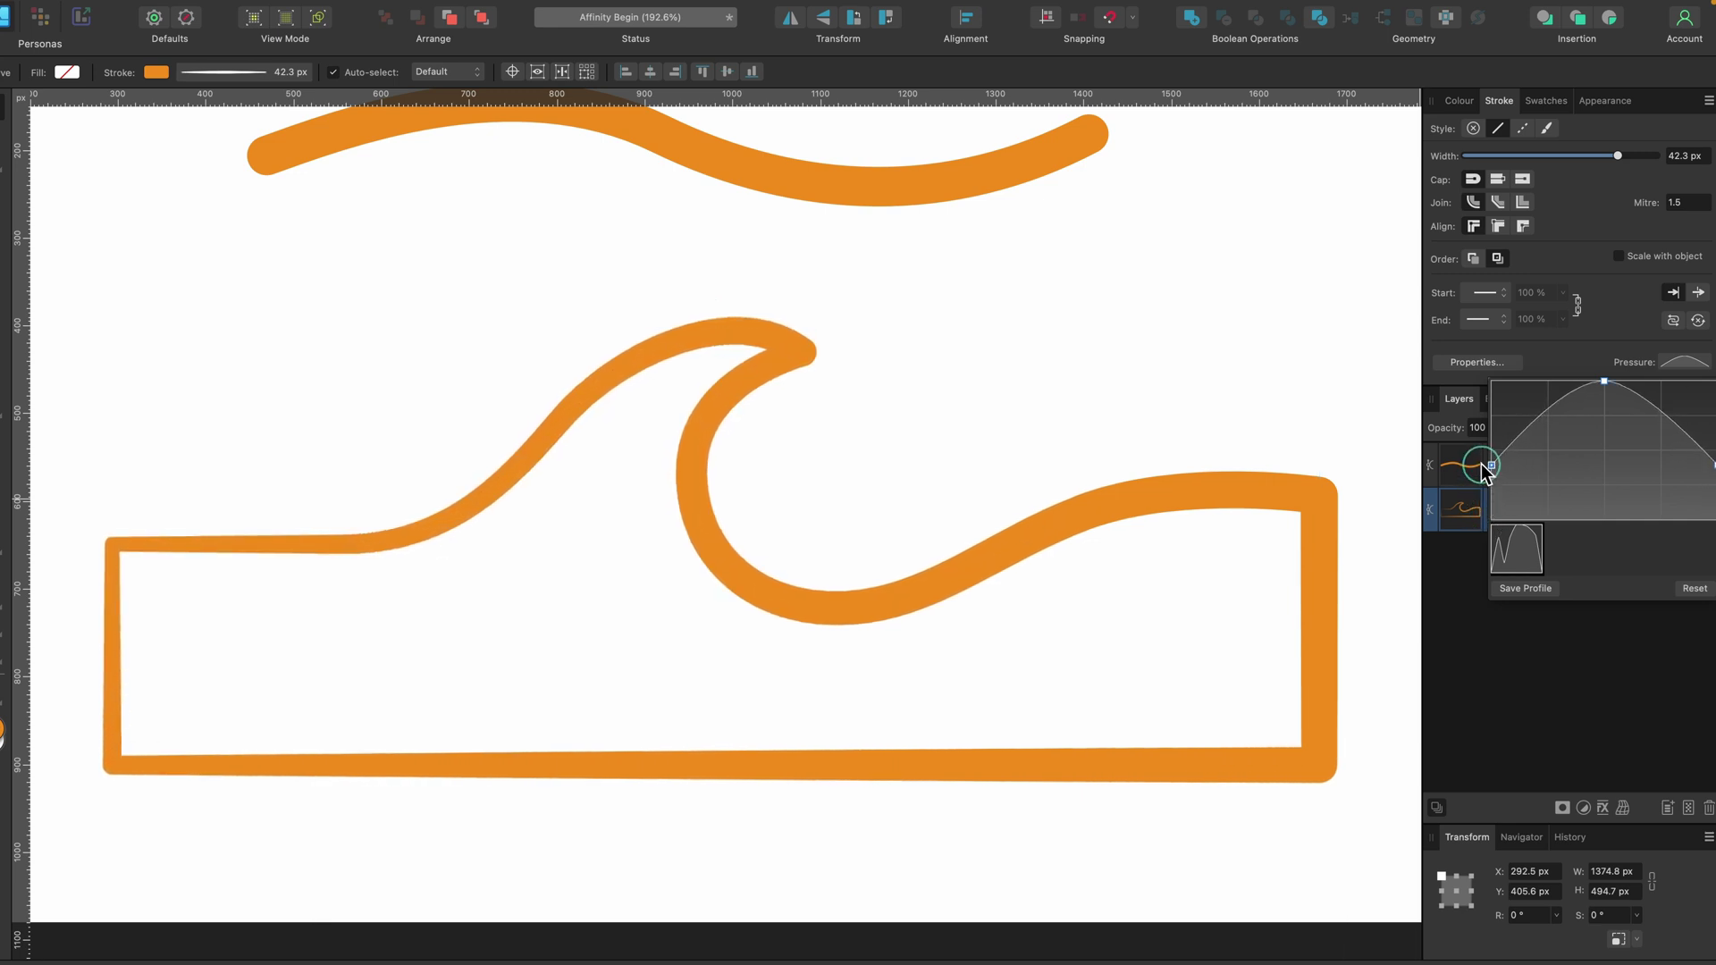
drag(1482, 465, 1482, 456)
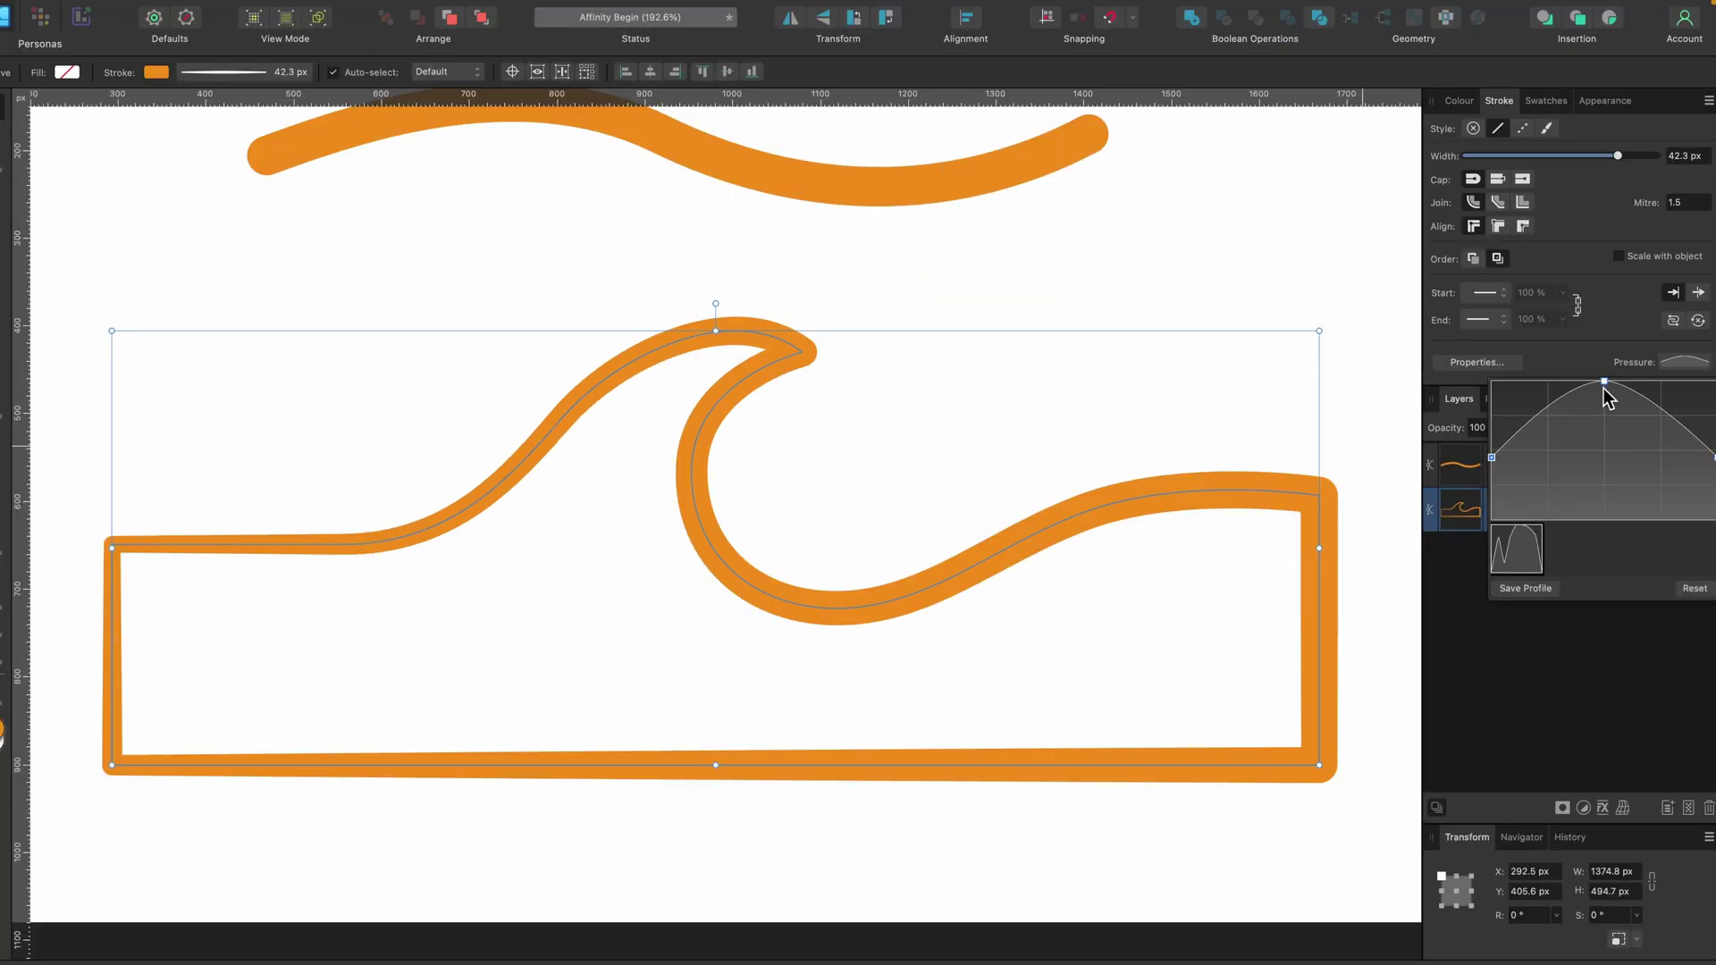
mouse_move(1604, 384)
mouse_down()
mouse_move(1645, 389)
mouse_move(1550, 393)
mouse_move(1547, 421)
mouse_move(1545, 393)
mouse_move(1547, 467)
mouse_up()
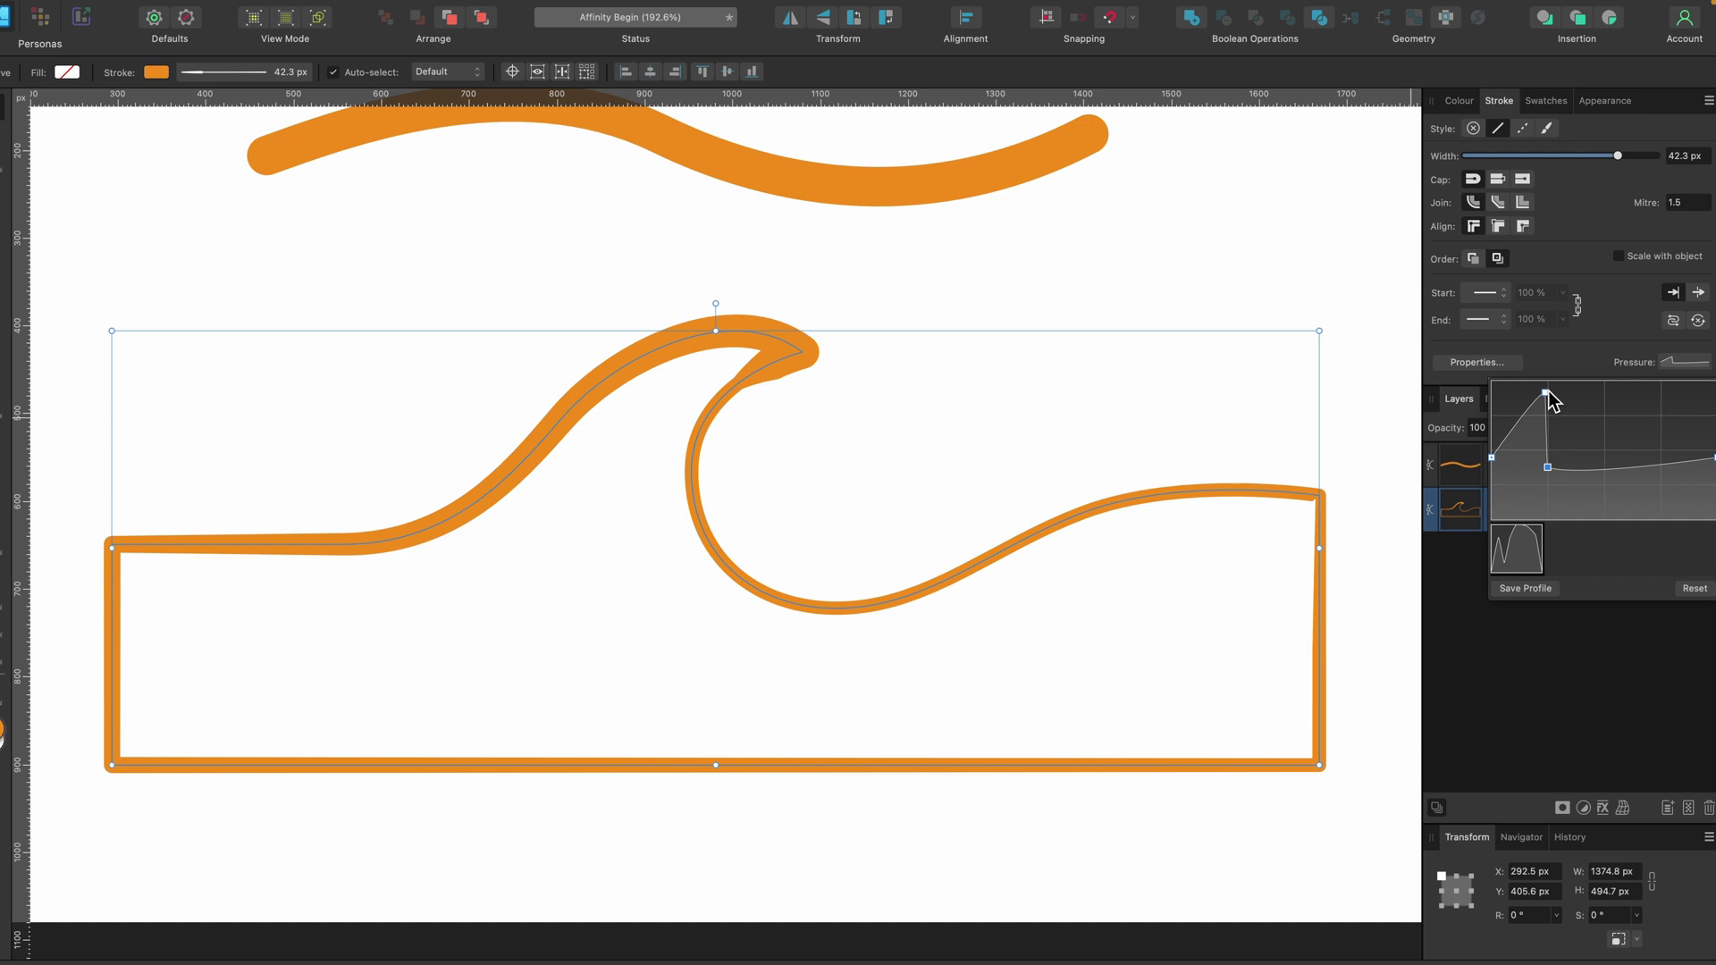
drag(1546, 394, 1525, 399)
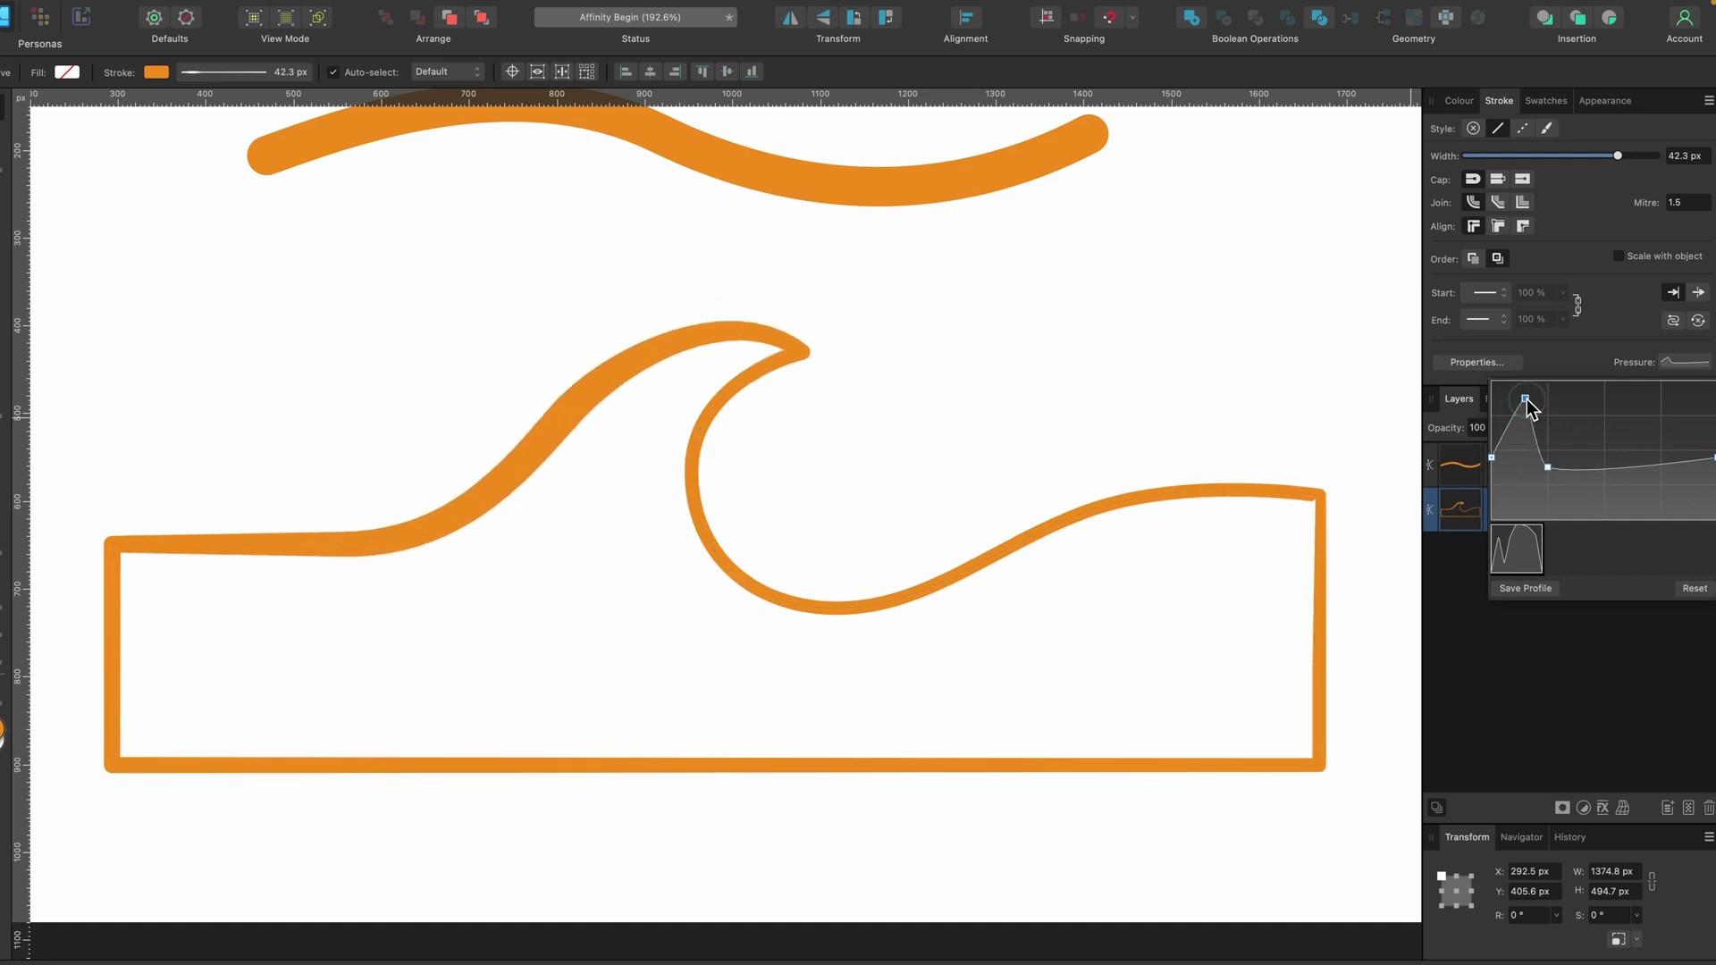
mouse_move(1547, 467)
mouse_down()
mouse_move(1539, 454)
mouse_move(1524, 483)
mouse_move(1610, 416)
mouse_move(1613, 465)
mouse_move(1607, 424)
mouse_move(1661, 490)
mouse_up()
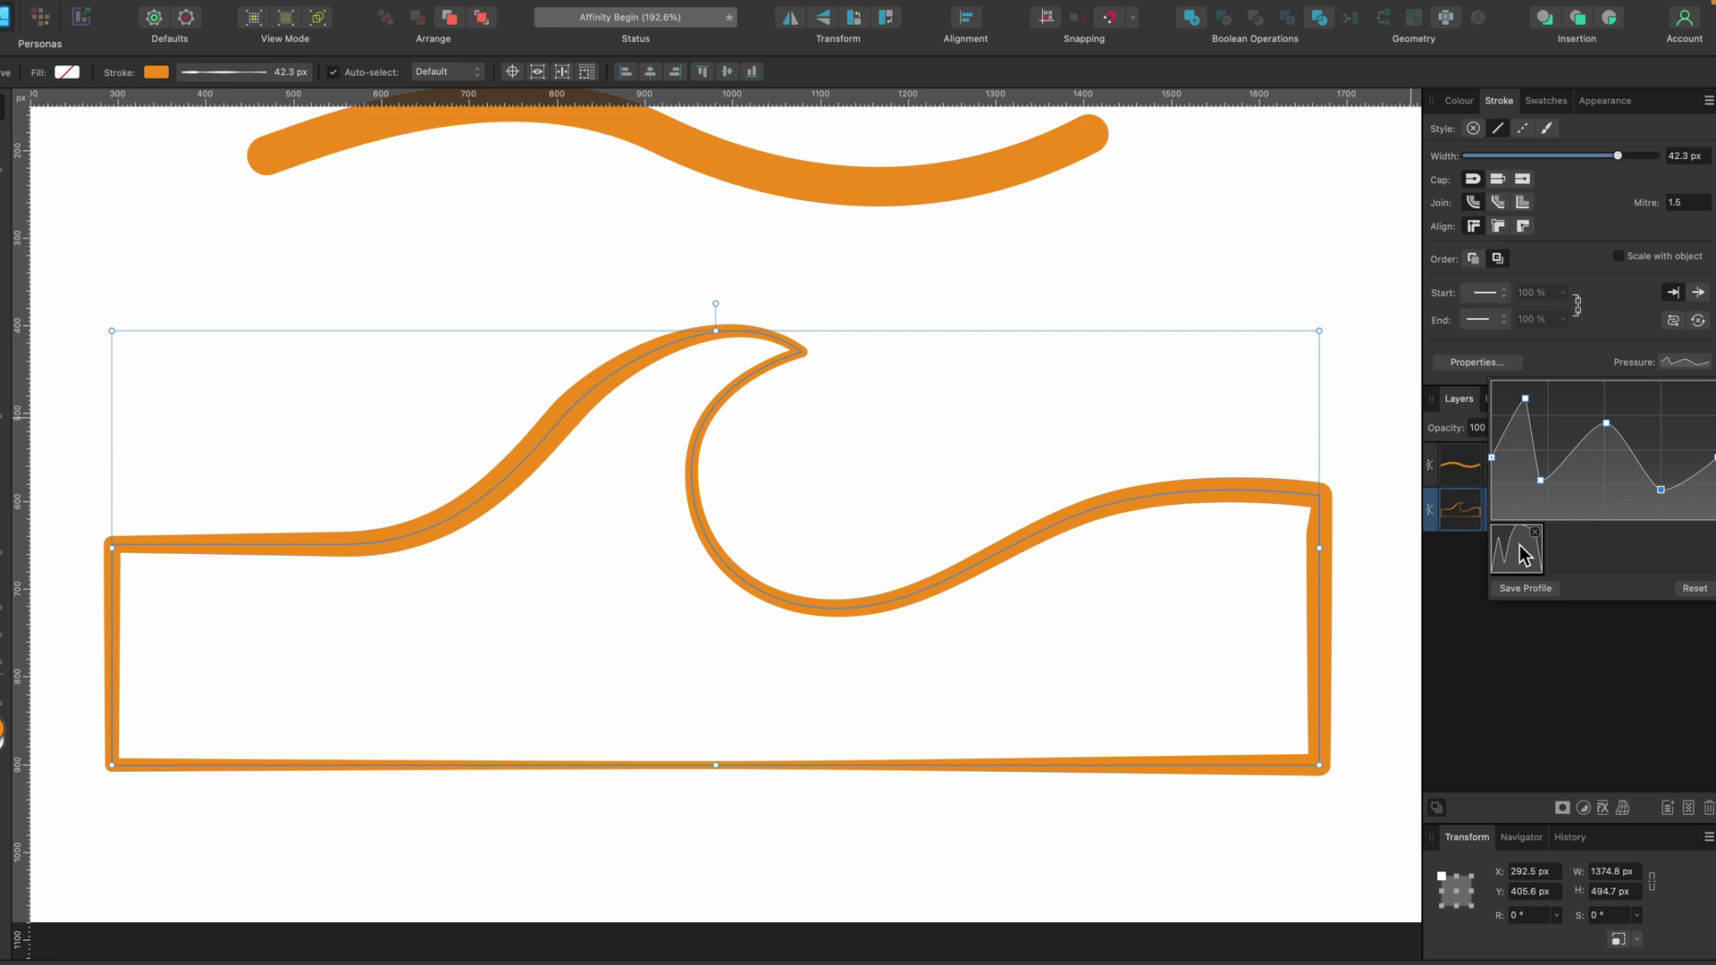
Apply the saved width preset, reset the outline to uniform width, and deselect everything
scroll(1065, 438, up, 5)
scroll(1065, 438, down, 3)
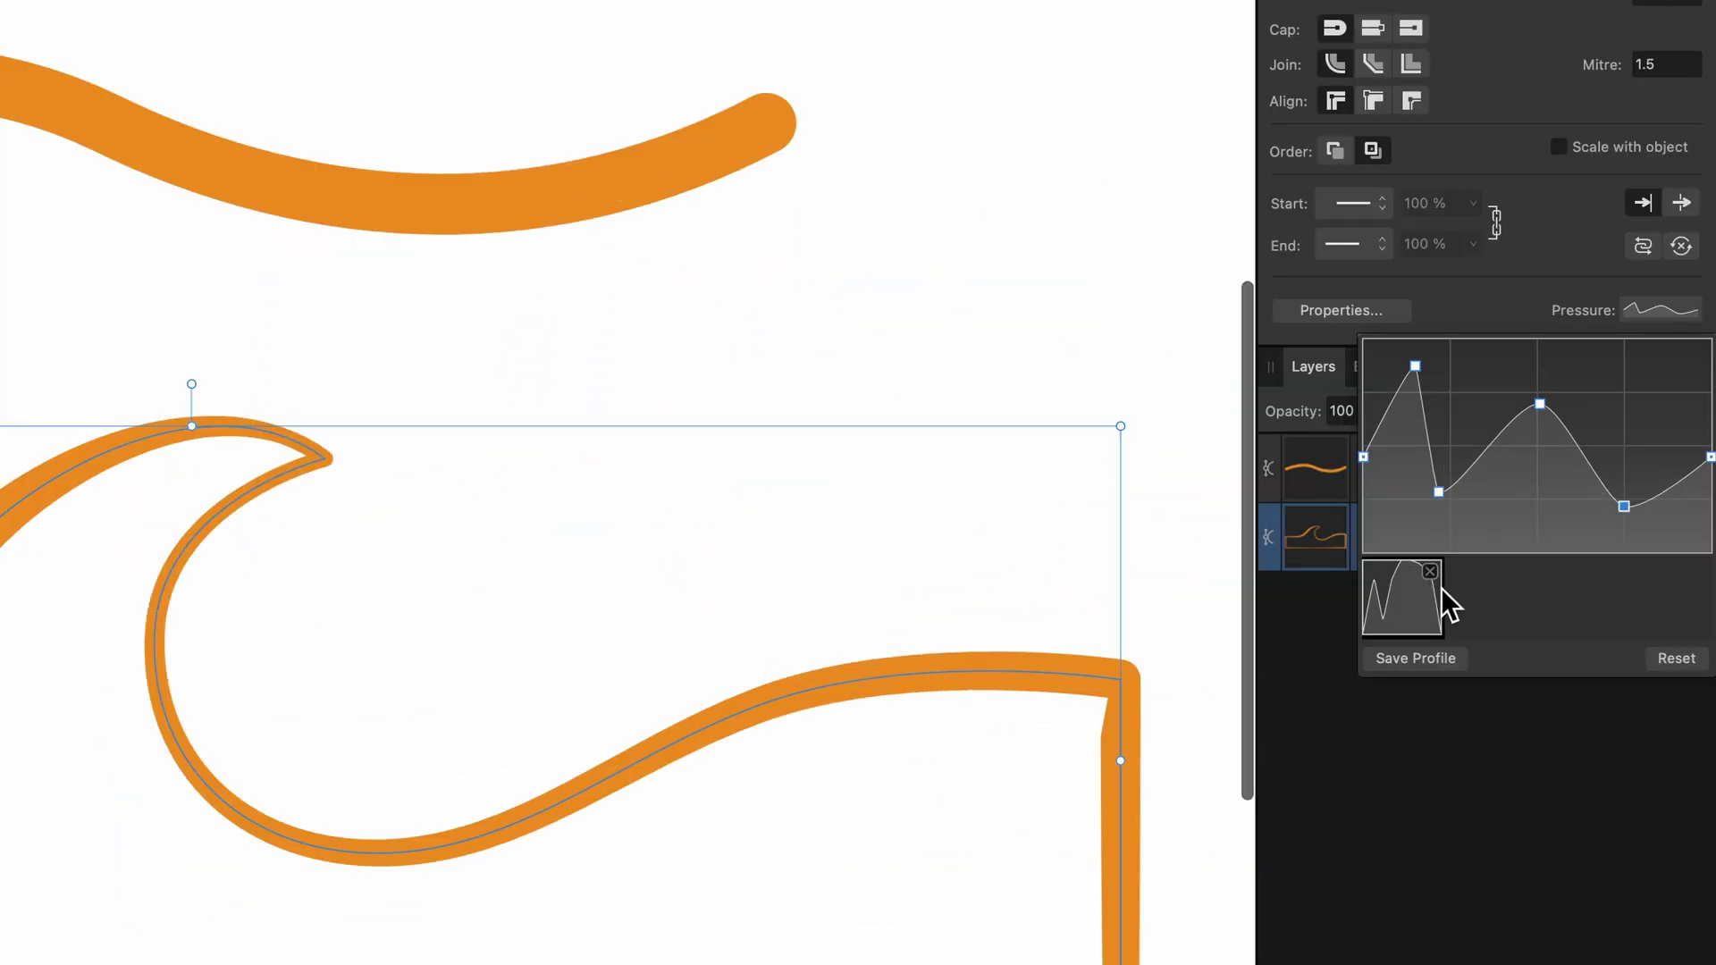
click(1433, 592)
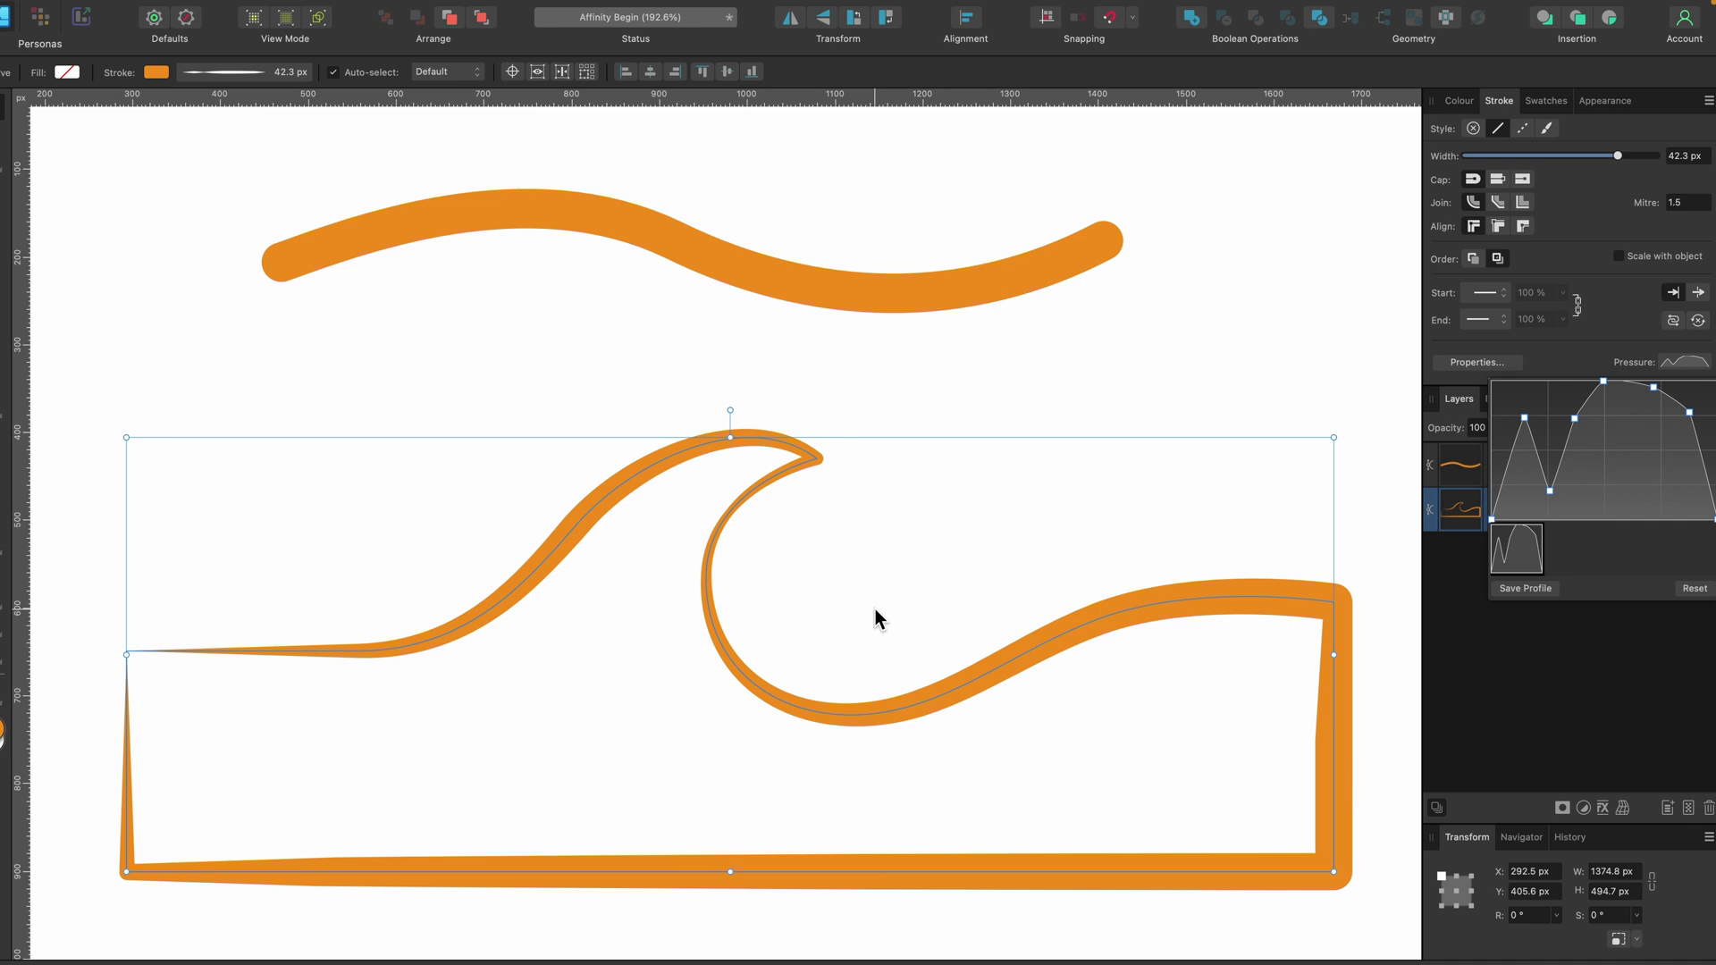
click(1689, 586)
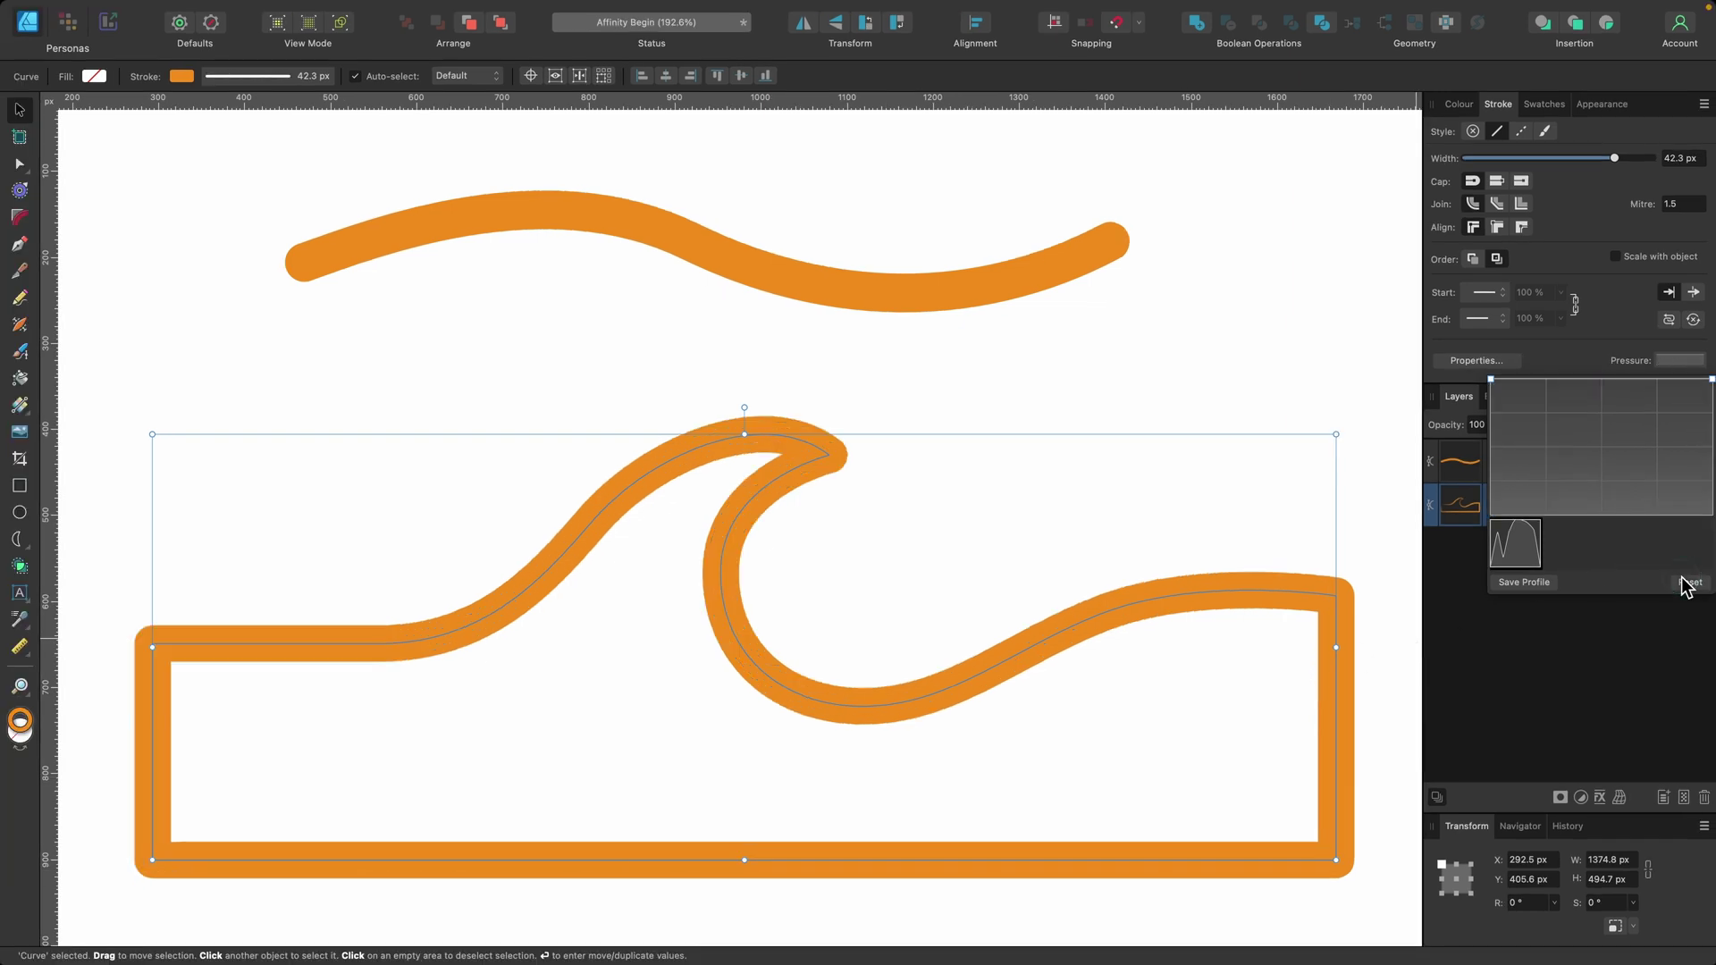
click(1145, 393)
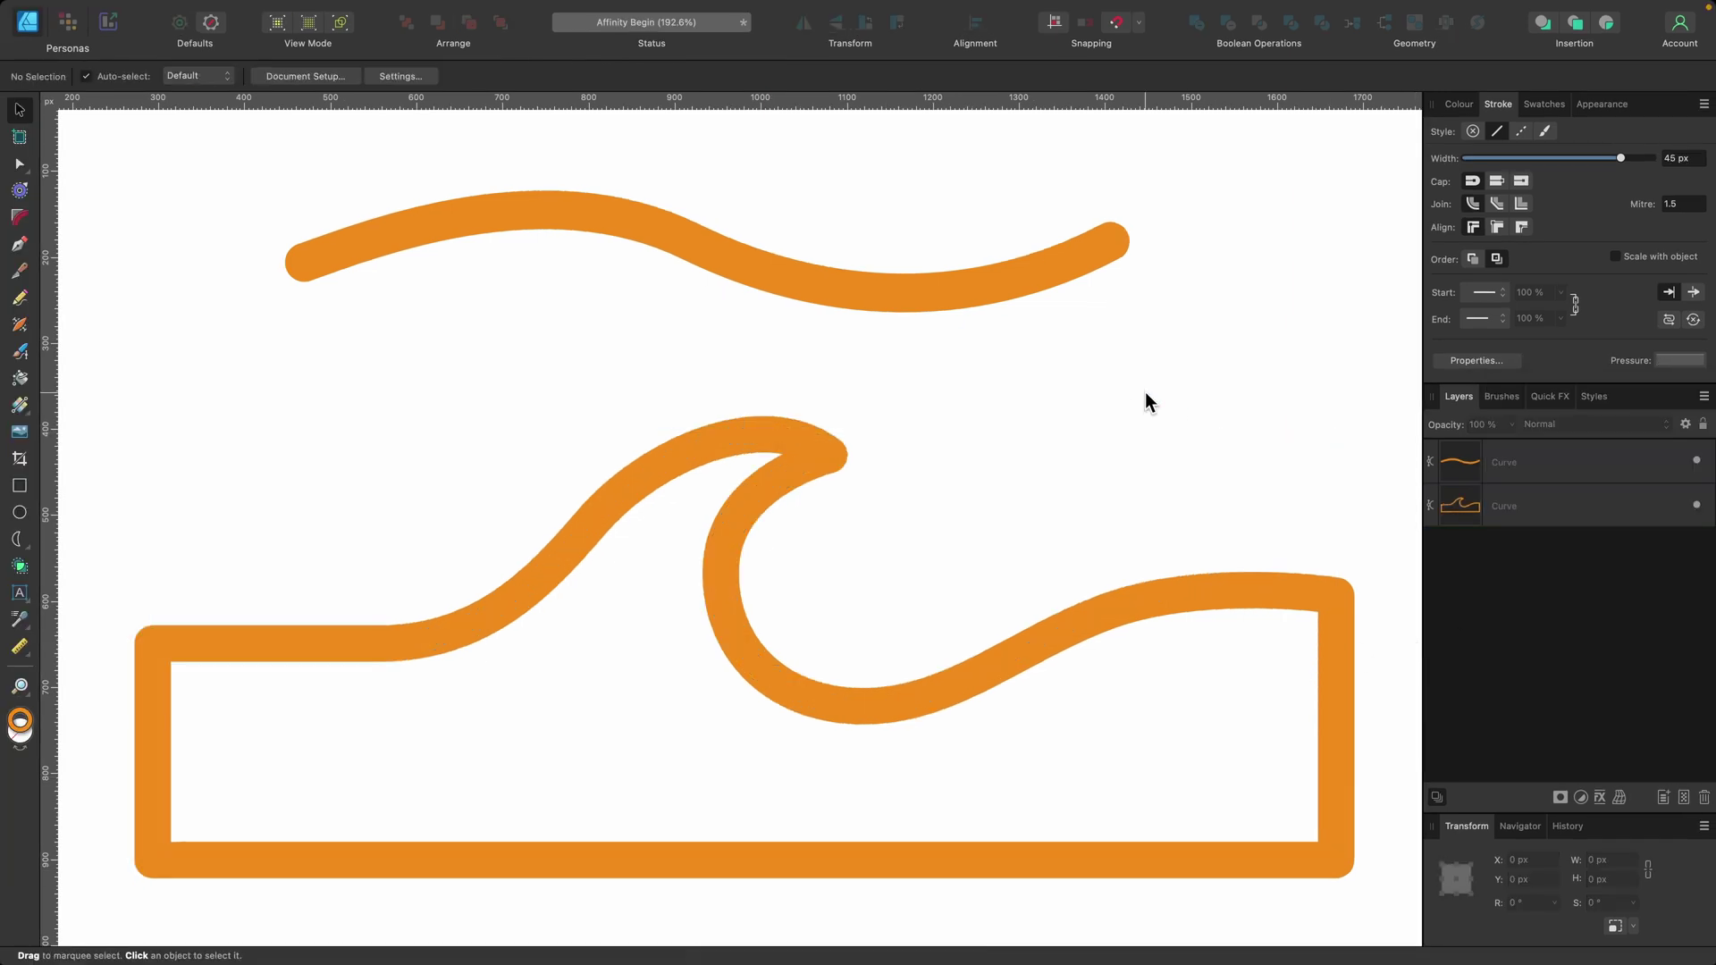